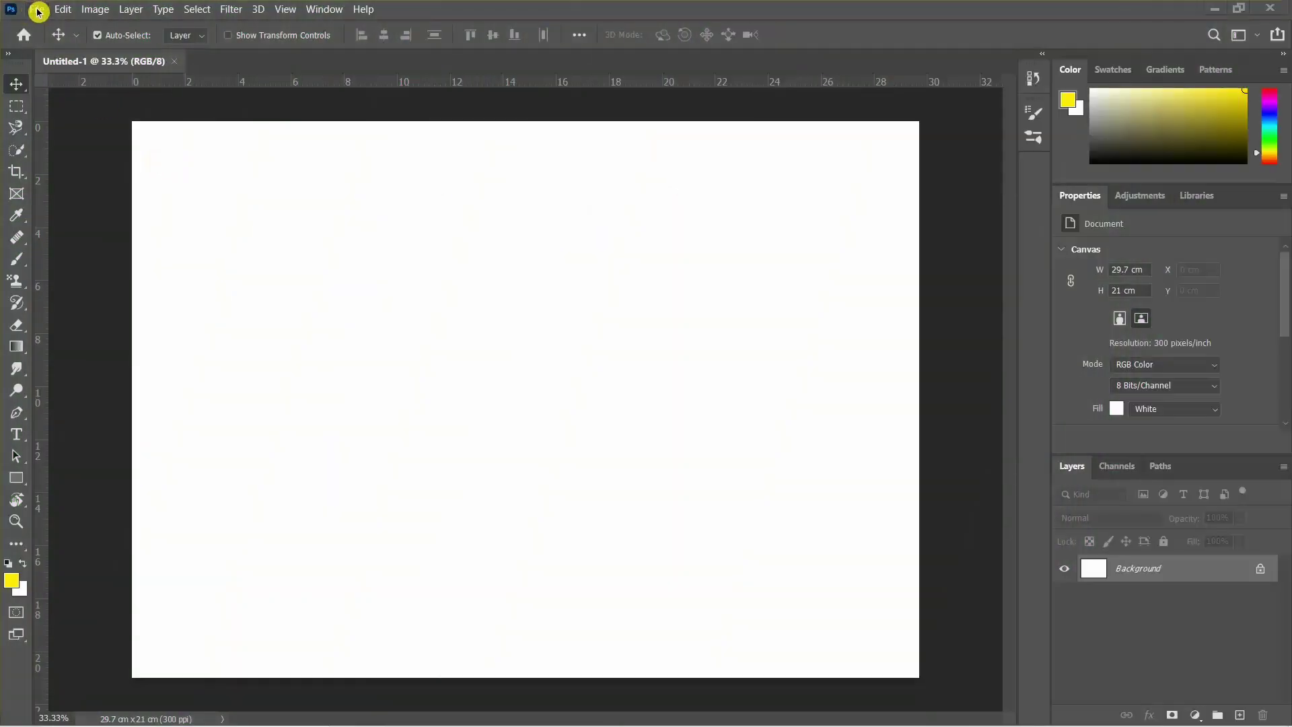
# Select the Gradient Tool from its toolbar flyout
pyautogui.click(38, 11)
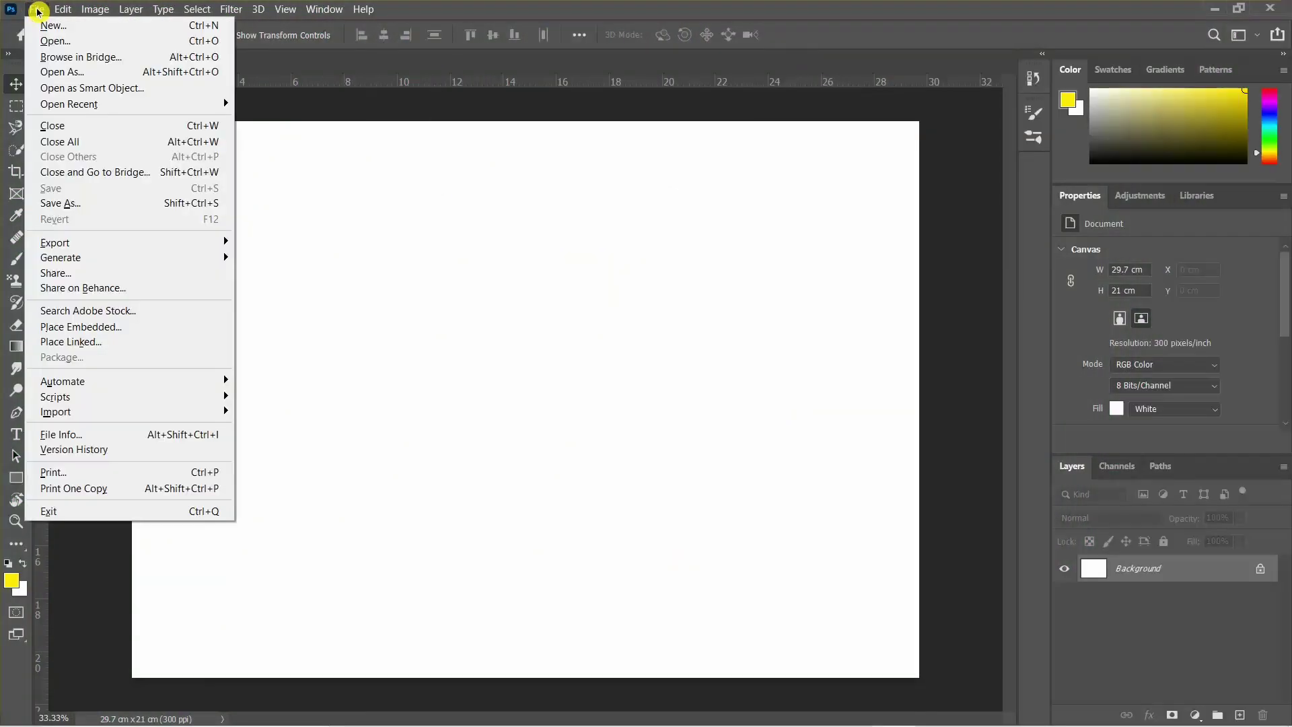
pyautogui.click(471, 144)
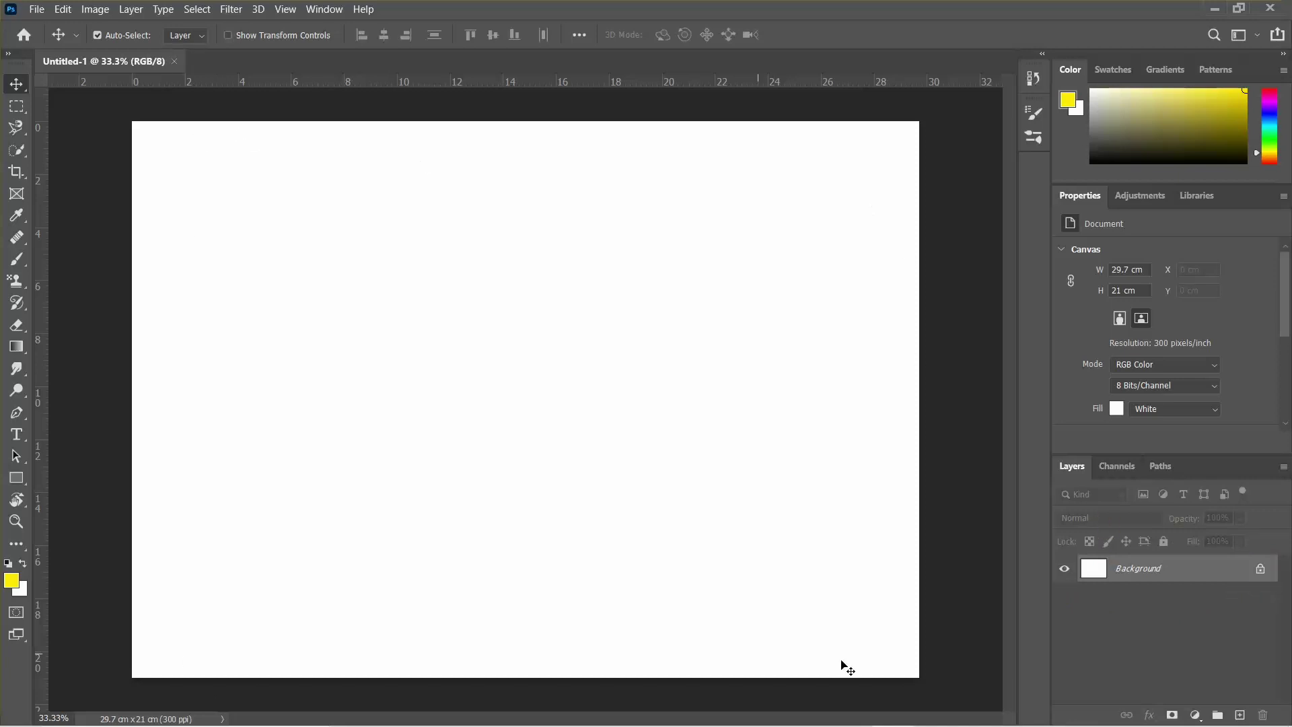
pyautogui.click(14, 361)
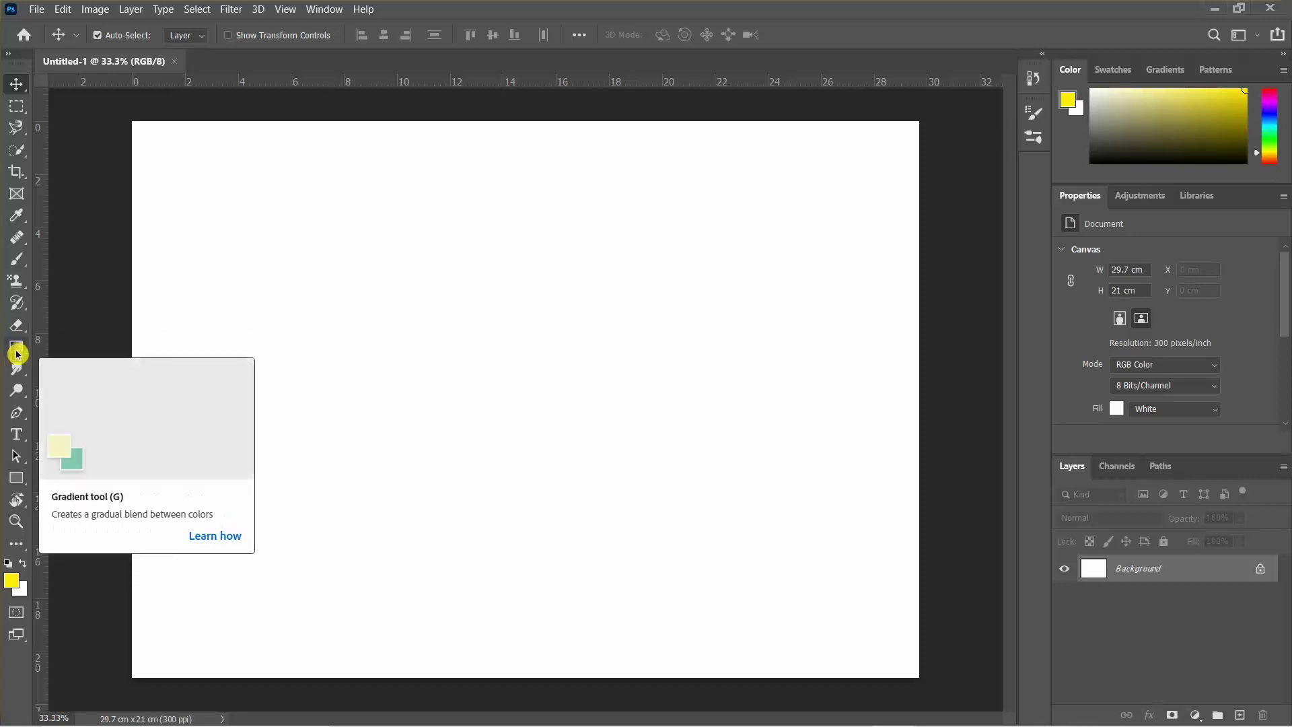
pyautogui.click(14, 352)
pyautogui.moveTo(17, 353); pyautogui.dragTo(101, 344)
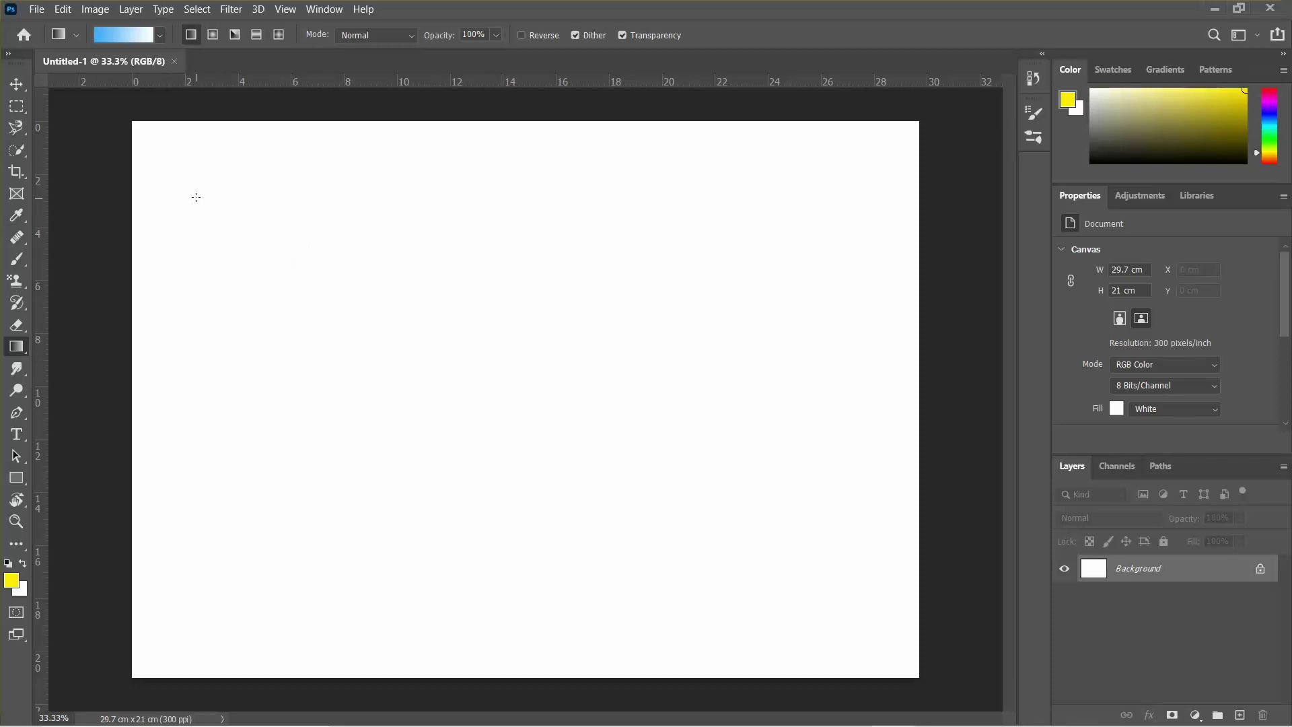
# Drag a diagonal blue-to-white gradient from lower left to upper right across the canvas
pyautogui.moveTo(195, 198); pyautogui.dragTo(822, 491)
pyautogui.moveTo(335, 538); pyautogui.dragTo(792, 426)
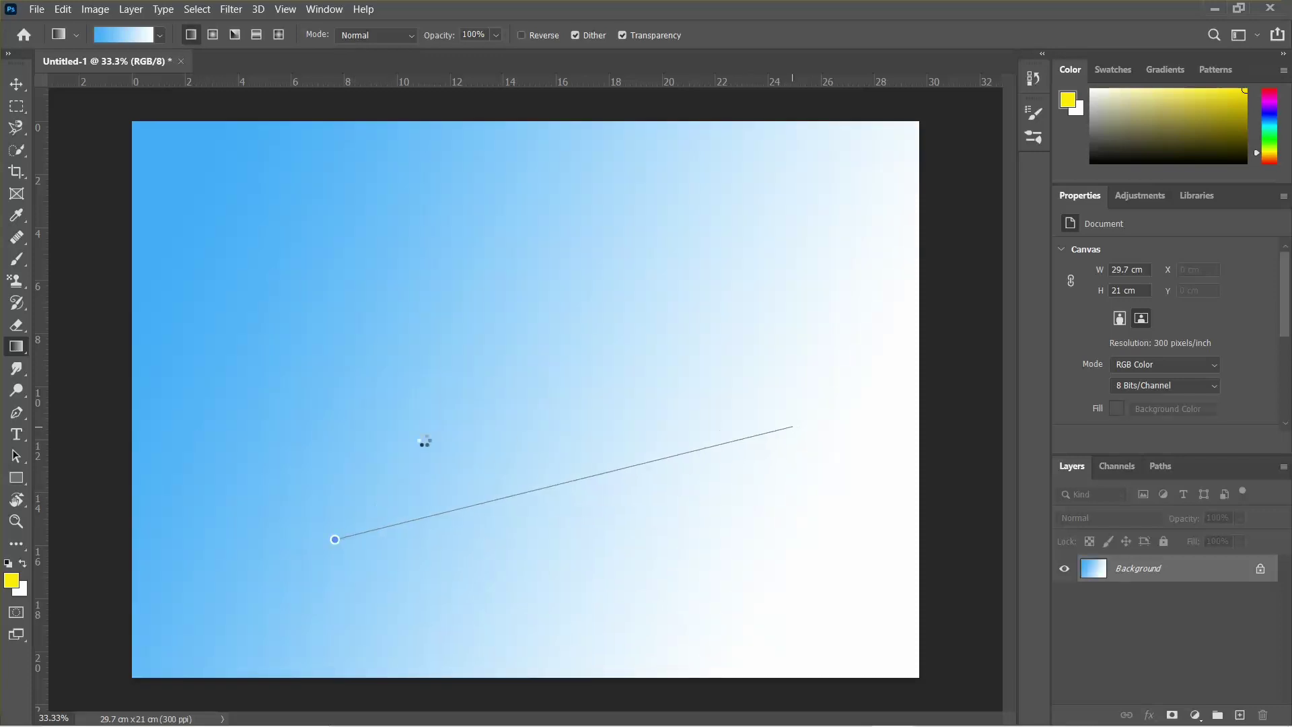
pyautogui.moveTo(363, 539); pyautogui.dragTo(771, 238)
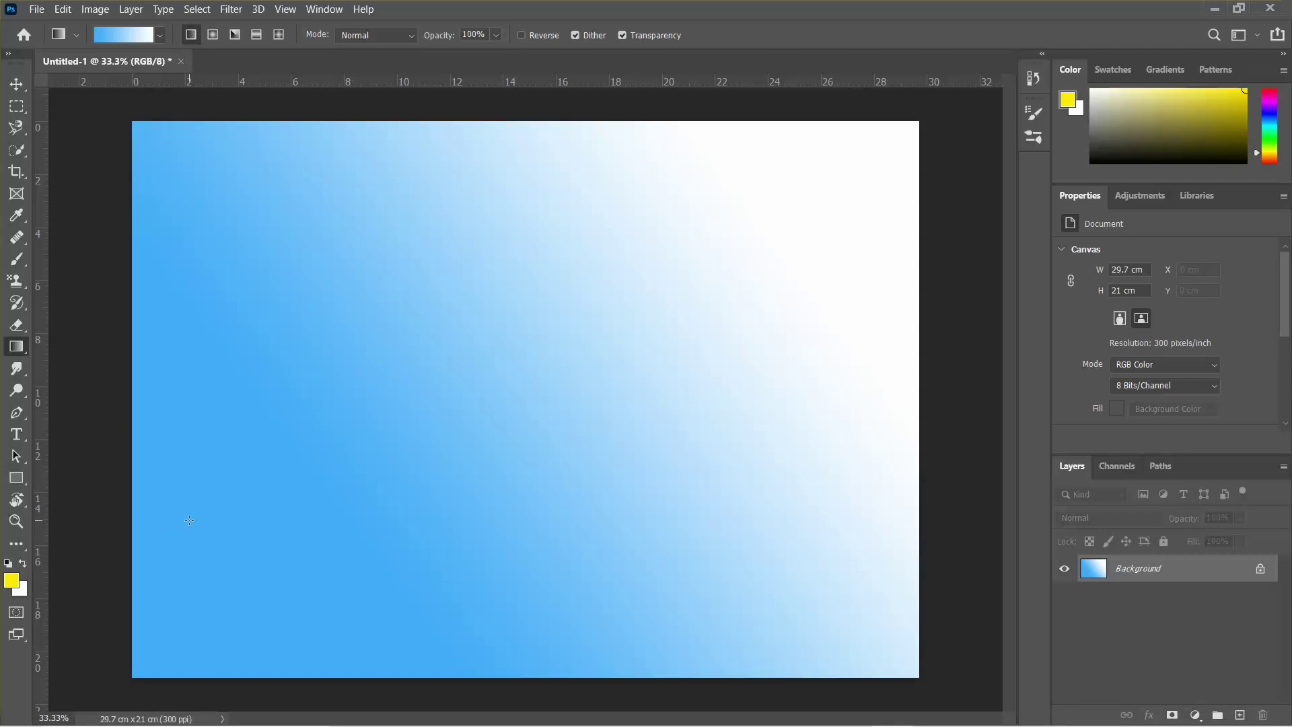
# In the Gradient Editor, choose the cyan-to-magenta Purple_02 preset from the Purples group
pyautogui.click(129, 36)
pyautogui.moveTo(730, 122); pyautogui.dragTo(499, 115)
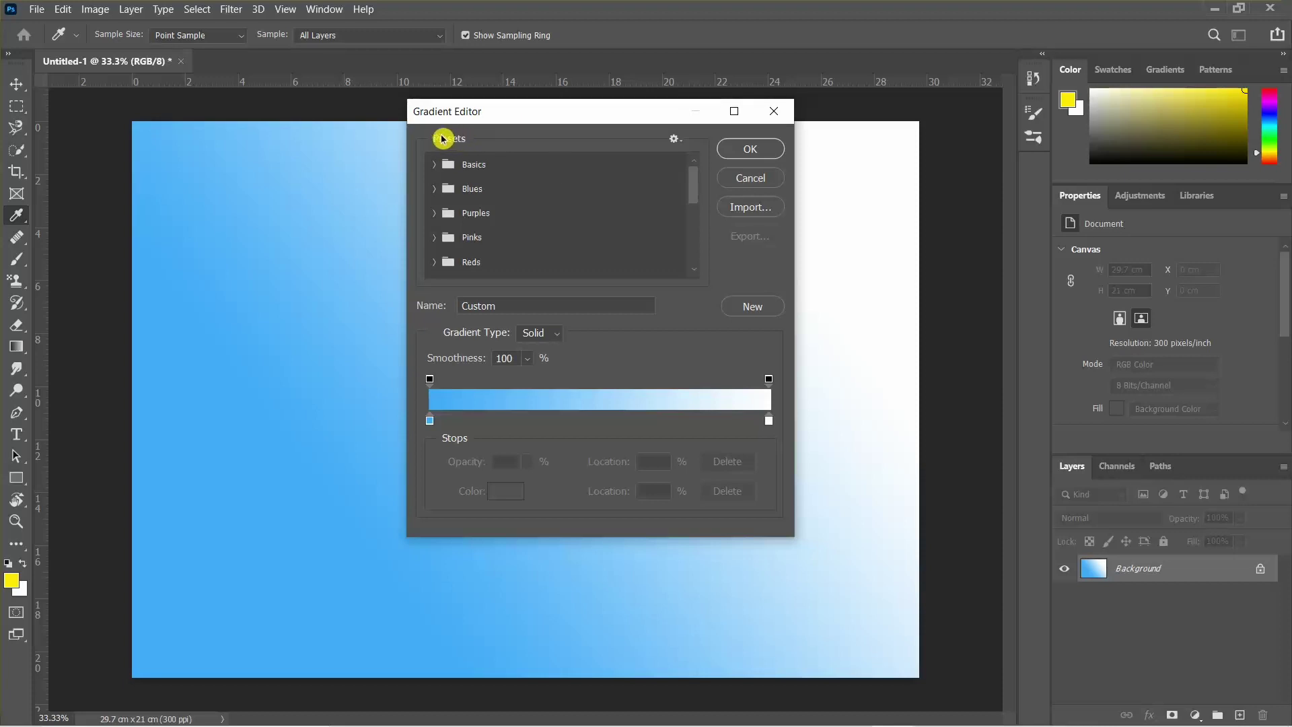
pyautogui.scroll(-3, 560, 204)
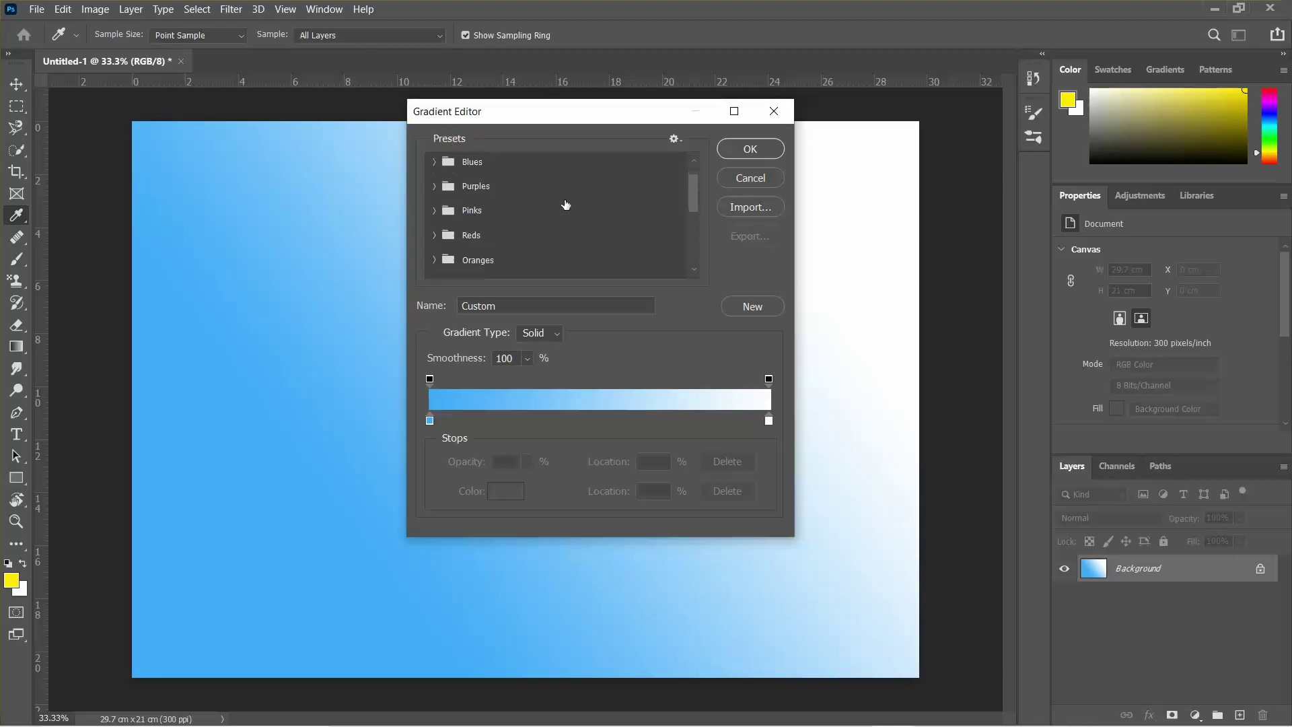
pyautogui.scroll(3, 552, 207)
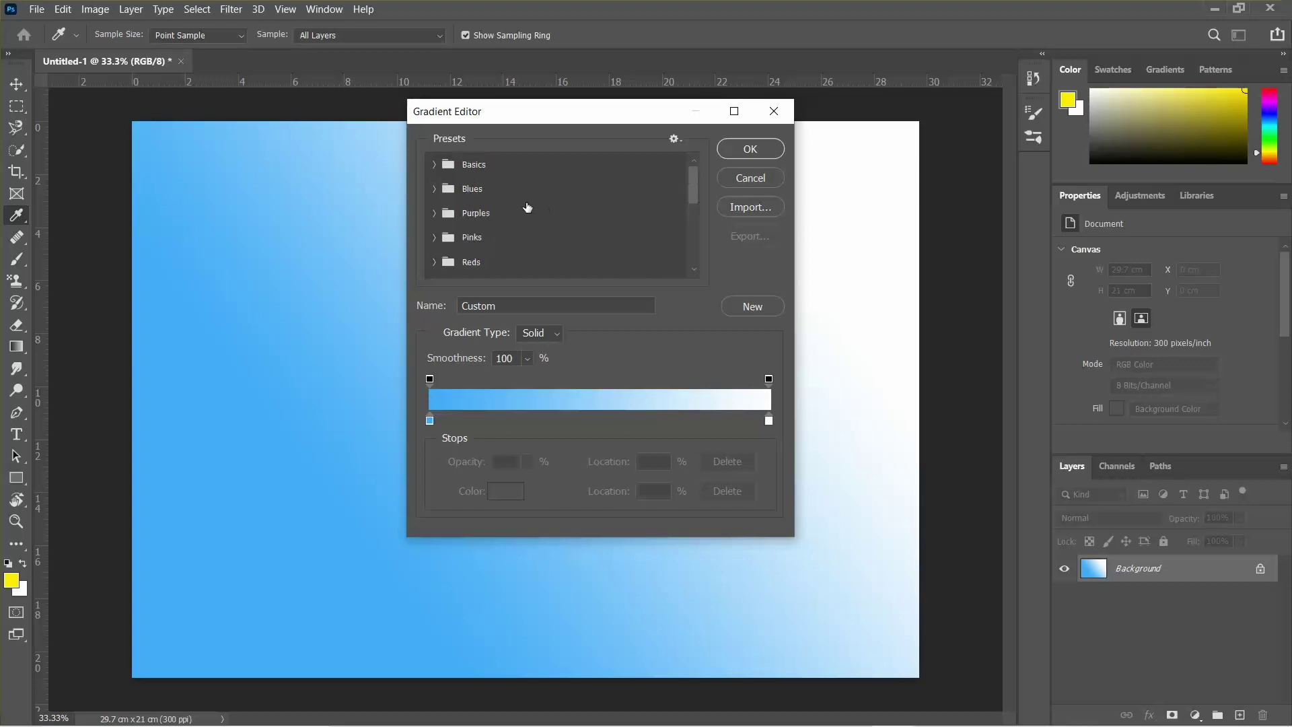
pyautogui.click(434, 165)
pyautogui.click(434, 165)
pyautogui.click(435, 189)
pyautogui.click(434, 189)
pyautogui.click(441, 214)
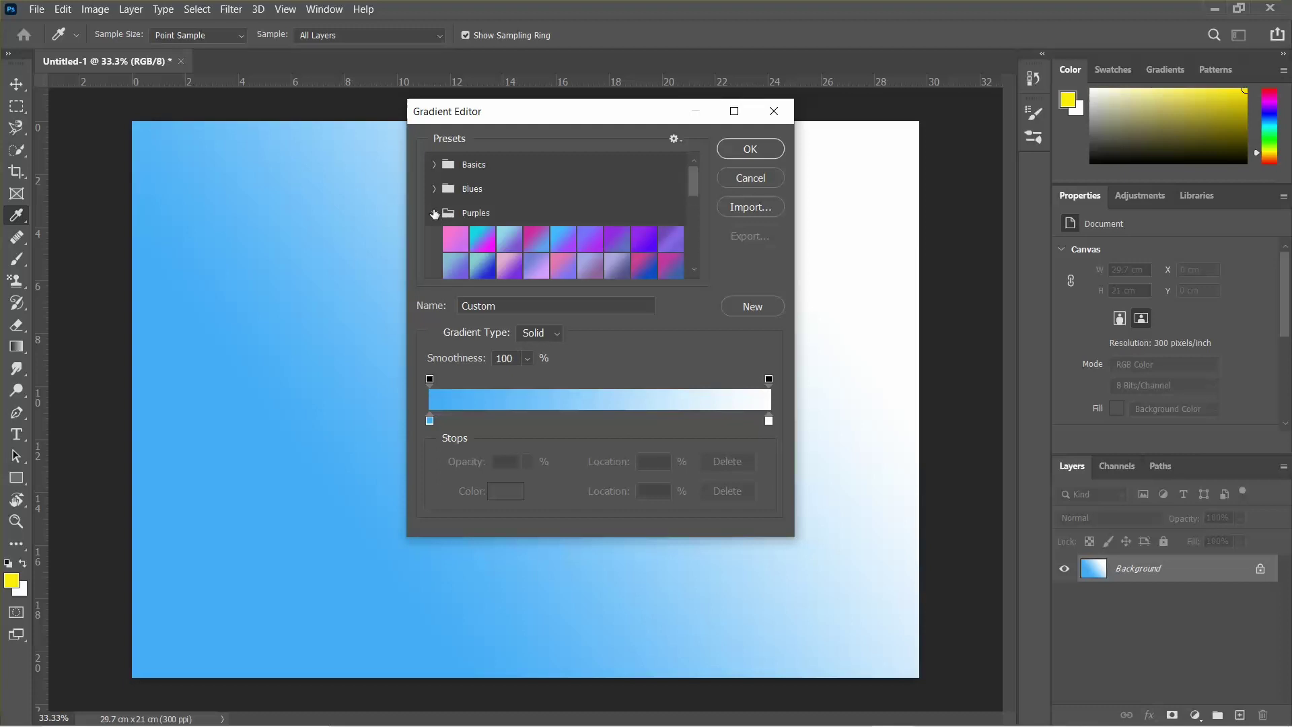
pyautogui.click(480, 237)
pyautogui.click(758, 150)
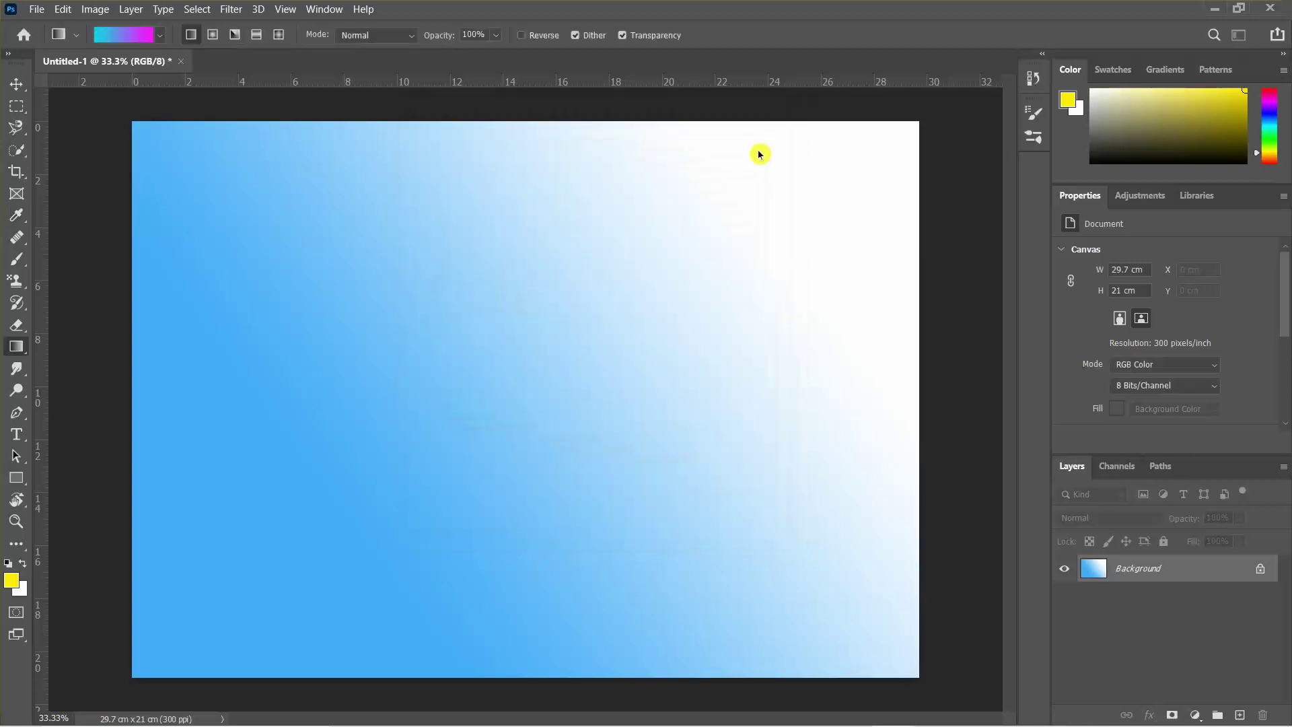
# Refill the canvas with Purple_02, cyan at upper left to magenta at lower right
pyautogui.moveTo(202, 281); pyautogui.dragTo(835, 375)
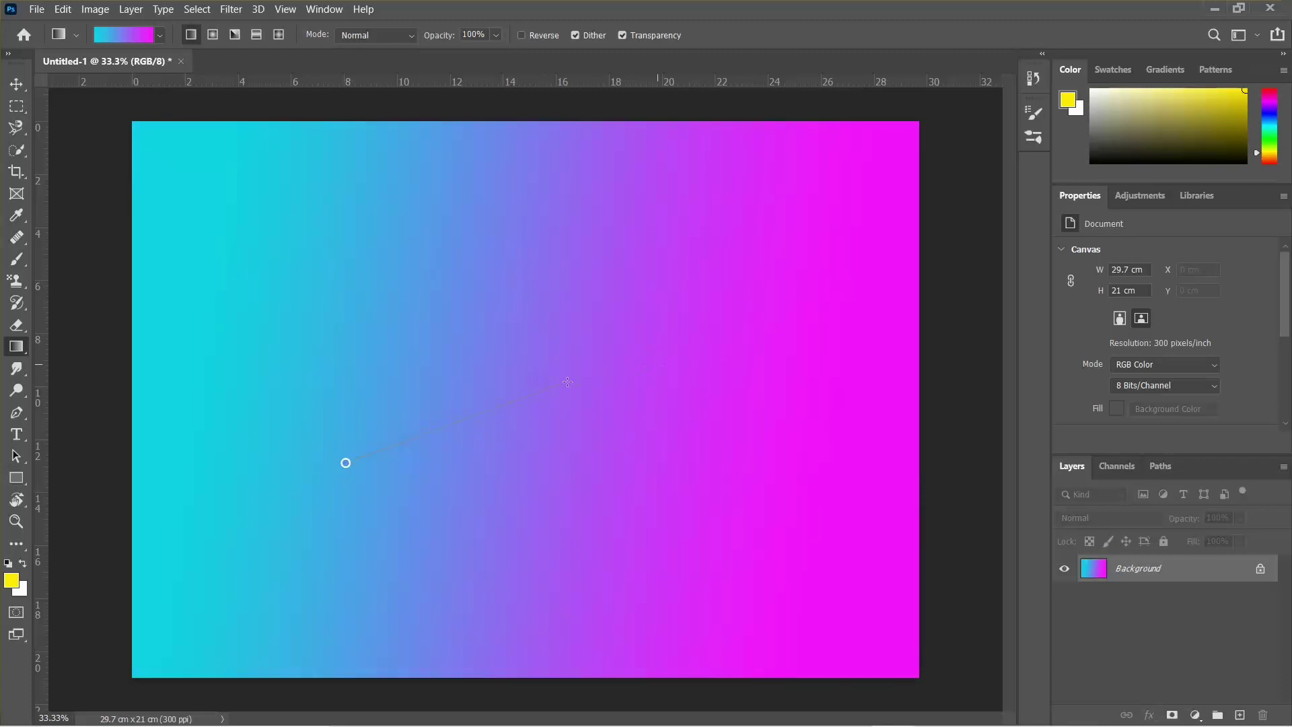
pyautogui.moveTo(497, 420); pyautogui.dragTo(501, 419)
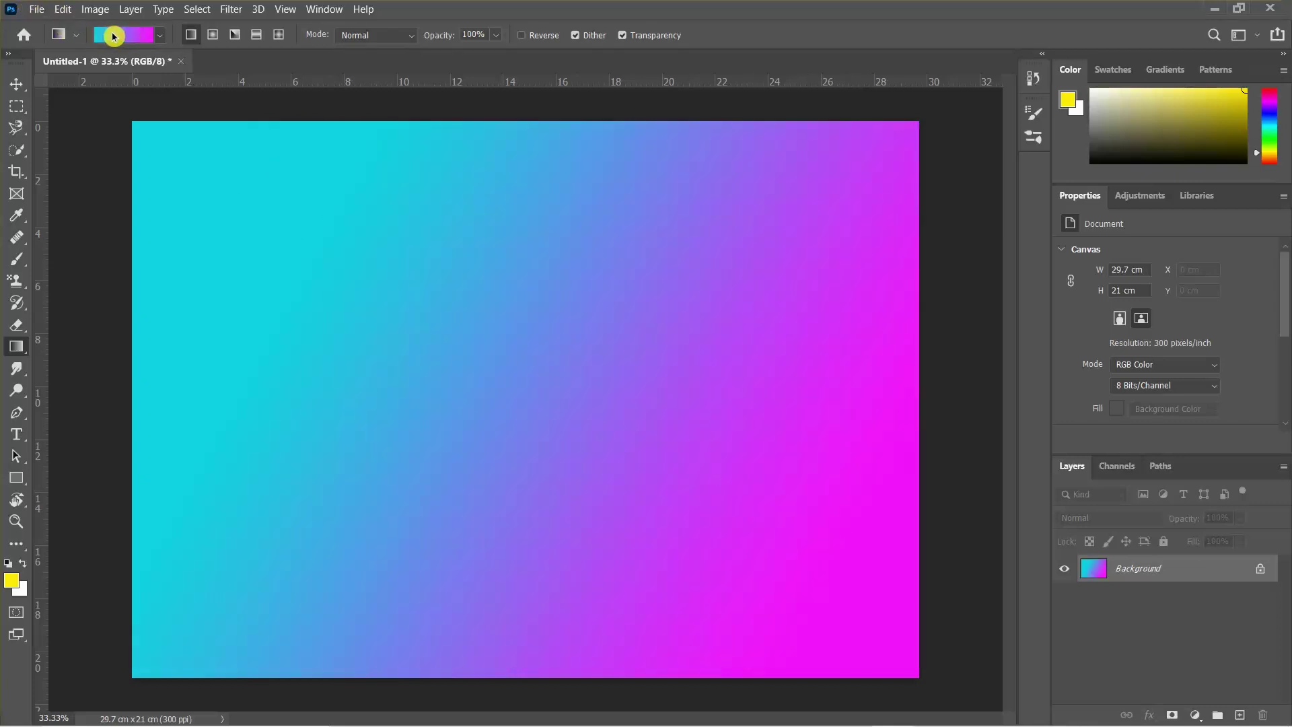
# Reopen the Gradient Editor, browse the preset groups, and select the cyan stop at 0%
pyautogui.click(115, 36)
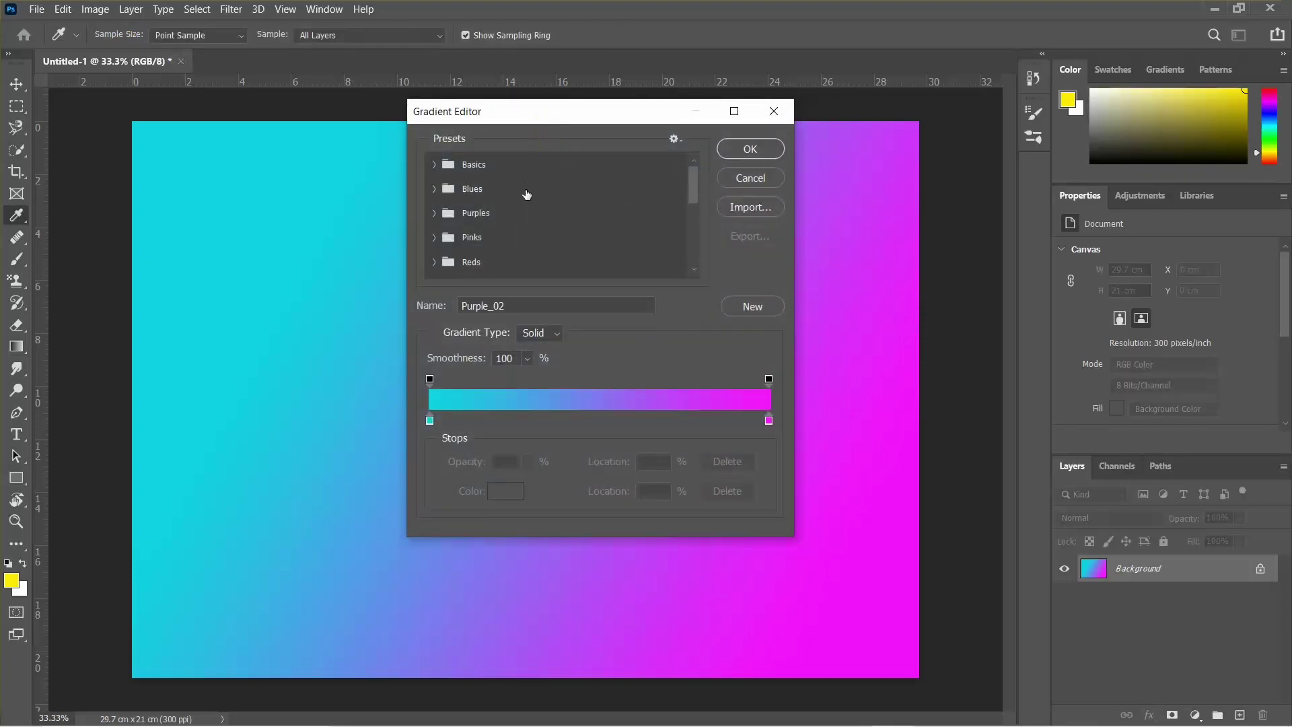
pyautogui.scroll(-2, 490, 217)
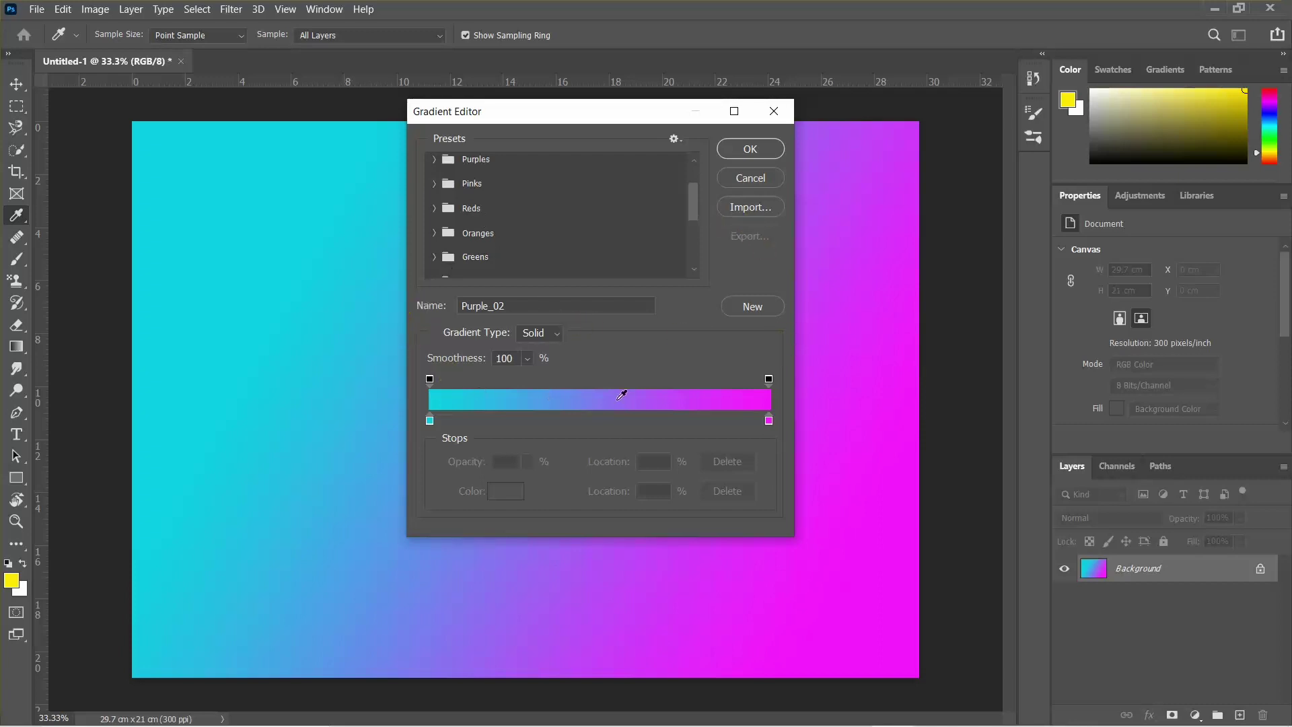
pyautogui.scroll(2, 448, 215)
pyautogui.scroll(-1, 444, 234)
pyautogui.click(434, 260)
pyautogui.scroll(-1, 512, 259)
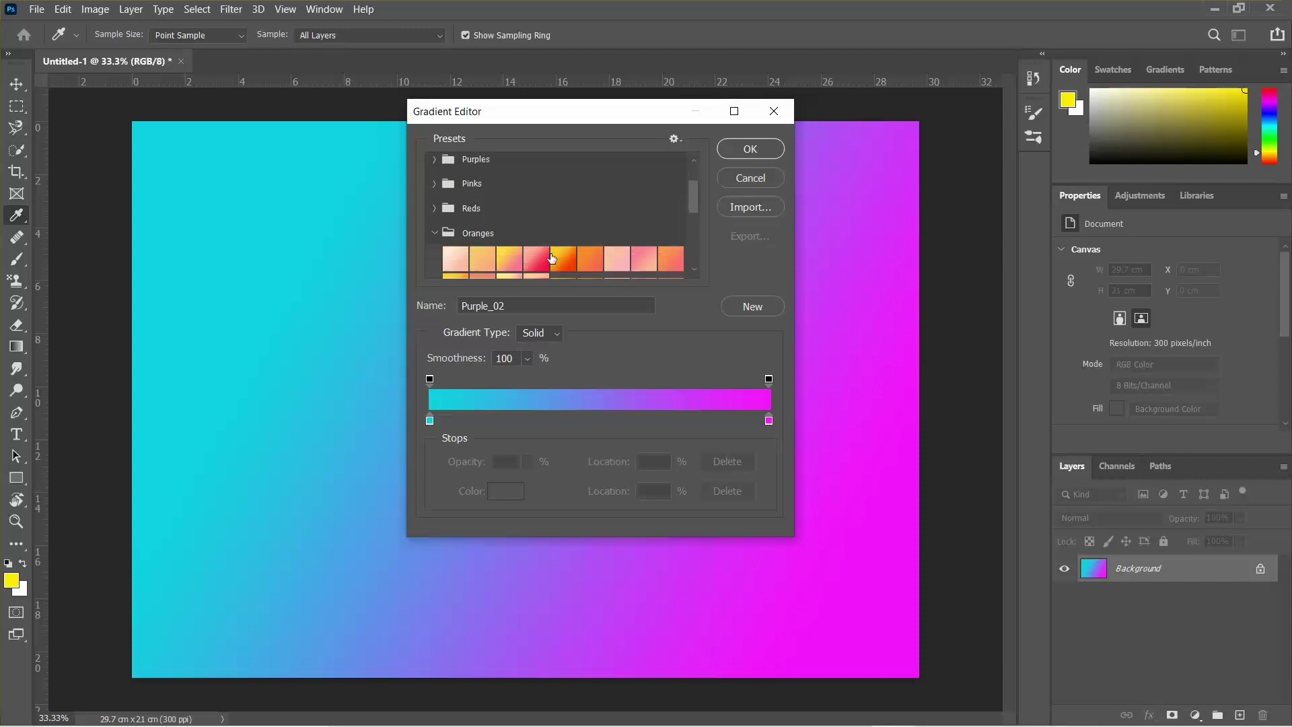
pyautogui.scroll(-2, 552, 258)
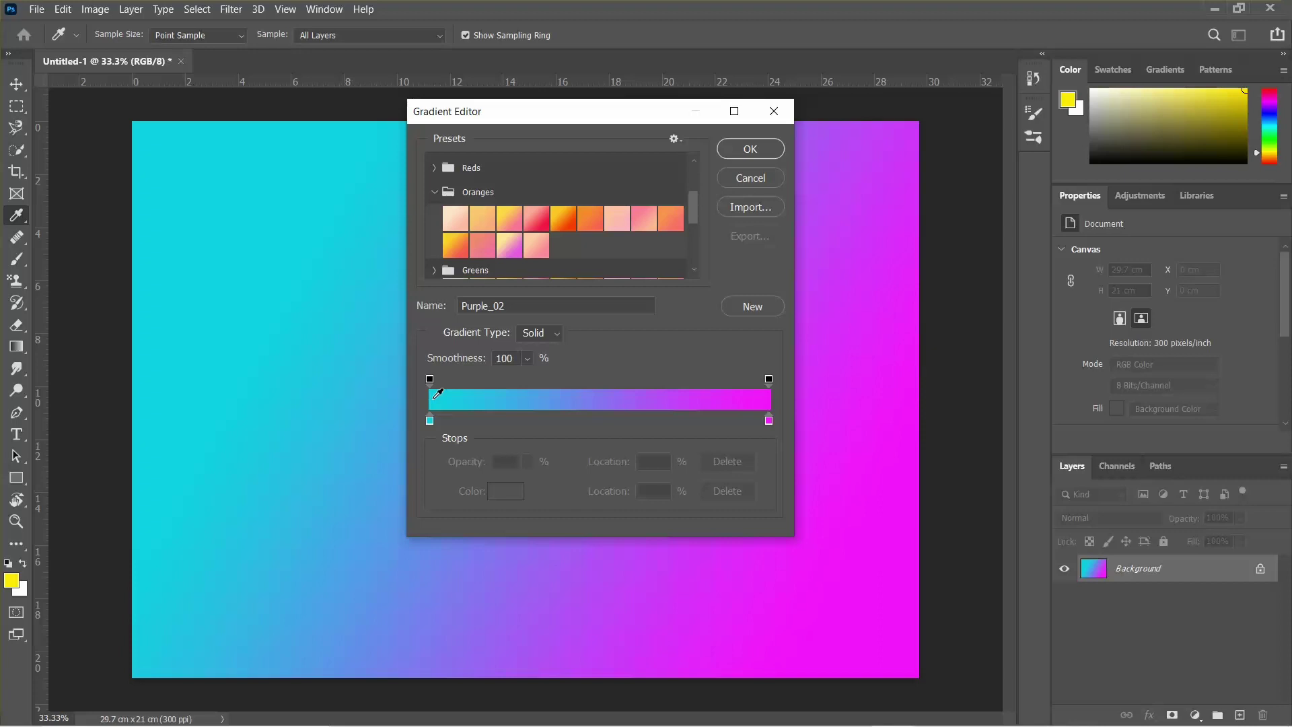
pyautogui.click(418, 424)
pyautogui.click(418, 422)
pyautogui.click(435, 424)
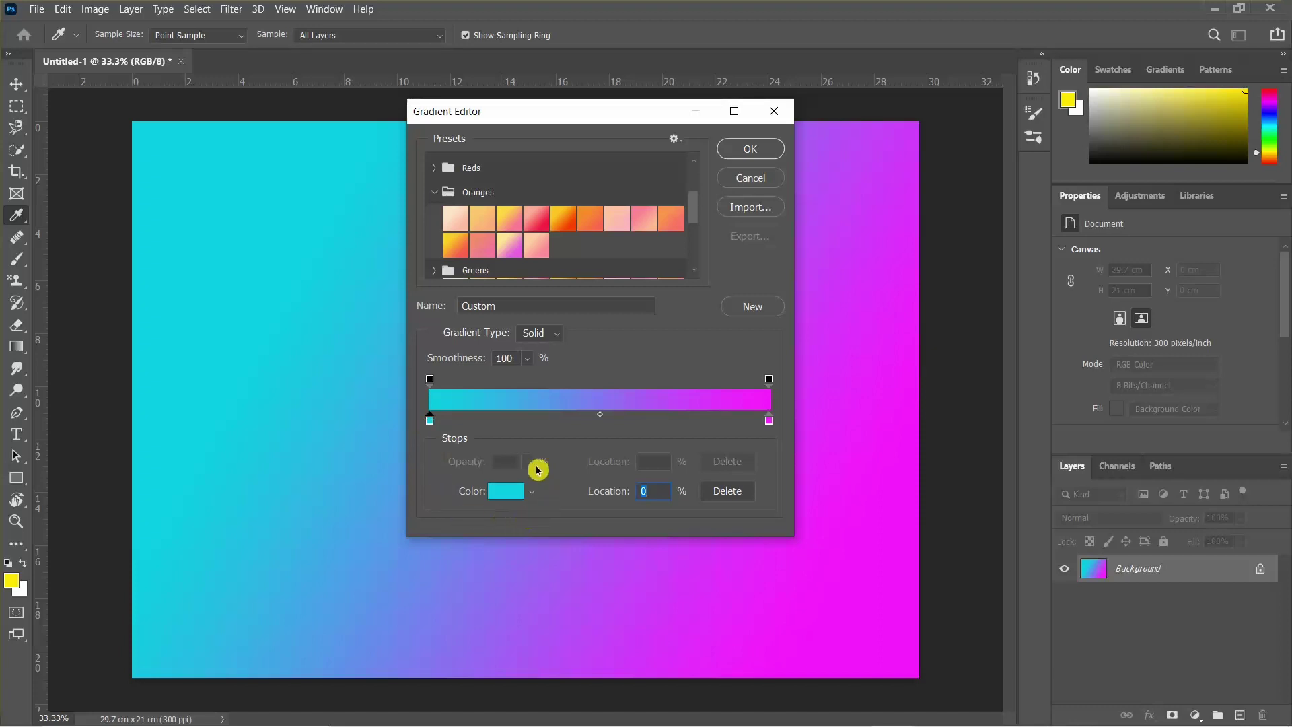
# Change the left colour stop from cyan to yellow in the Color Picker
pyautogui.click(501, 497)
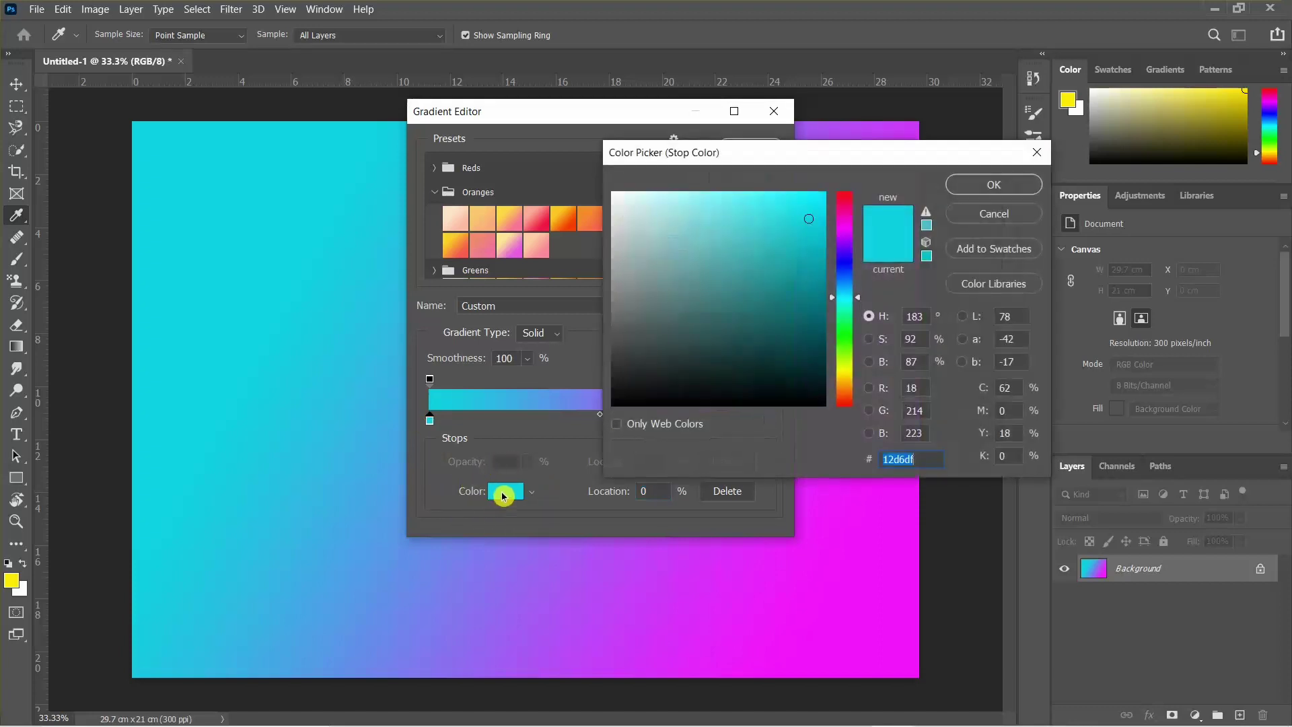
pyautogui.moveTo(679, 159)
pyautogui.mouseDown()
pyautogui.moveTo(660, 156)
pyautogui.moveTo(675, 146)
pyautogui.mouseUp()
pyautogui.moveTo(754, 283)
pyautogui.mouseDown()
pyautogui.moveTo(647, 383)
pyautogui.moveTo(713, 289)
pyautogui.moveTo(677, 331)
pyautogui.moveTo(821, 340)
pyautogui.moveTo(824, 176)
pyautogui.mouseUp()
pyautogui.click(842, 362)
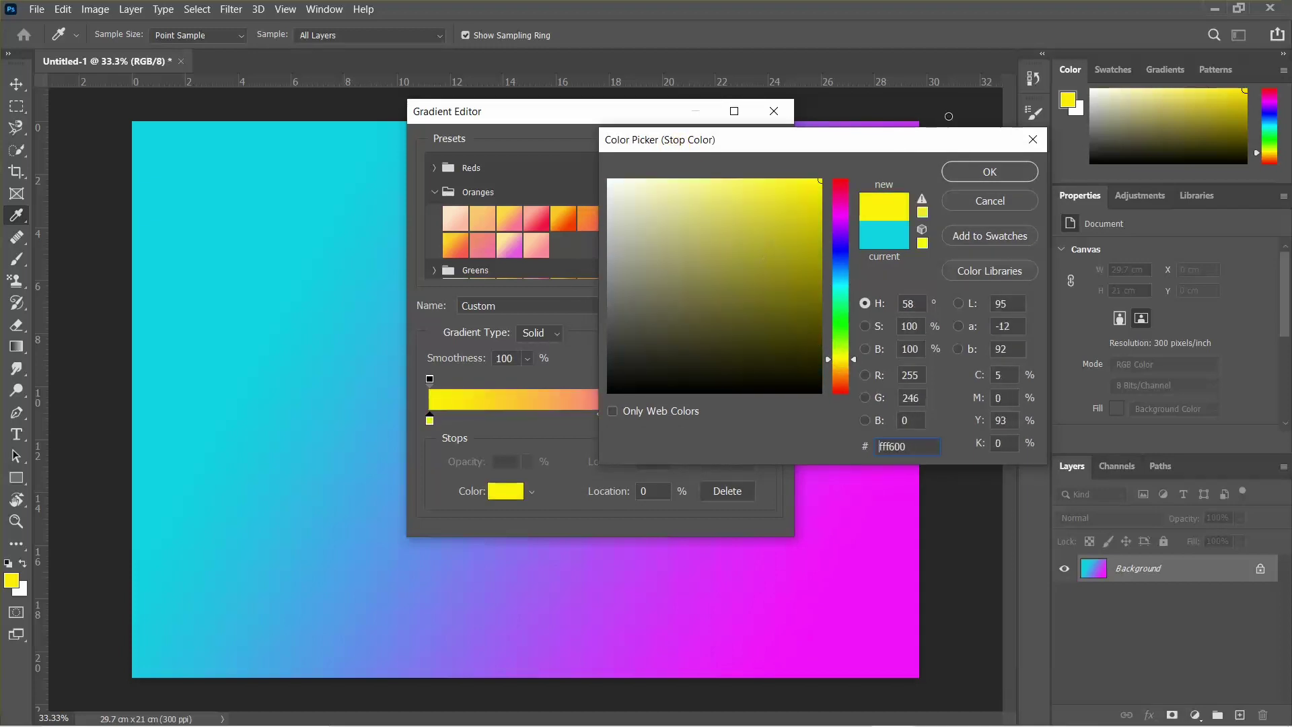
pyautogui.click(992, 166)
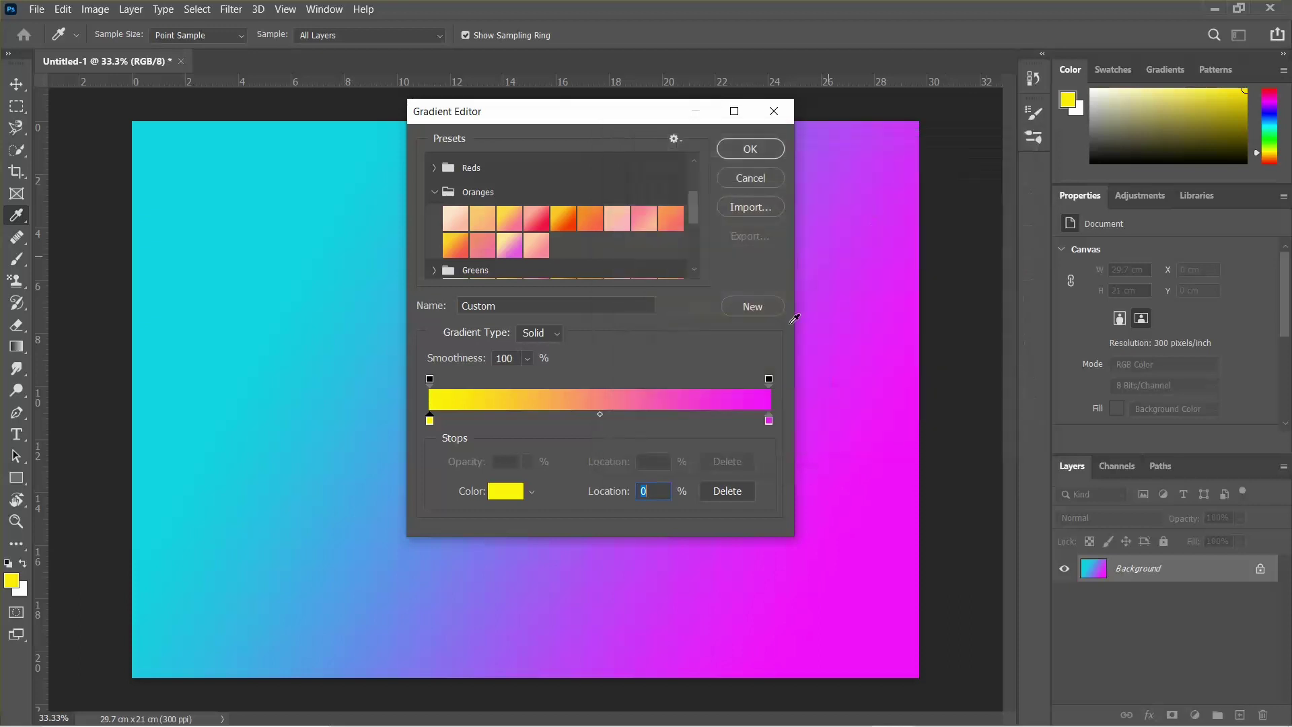
# Set the right colour stop to hot pink ff0078 and accept the yellow-to-pink gradient
pyautogui.click(770, 421)
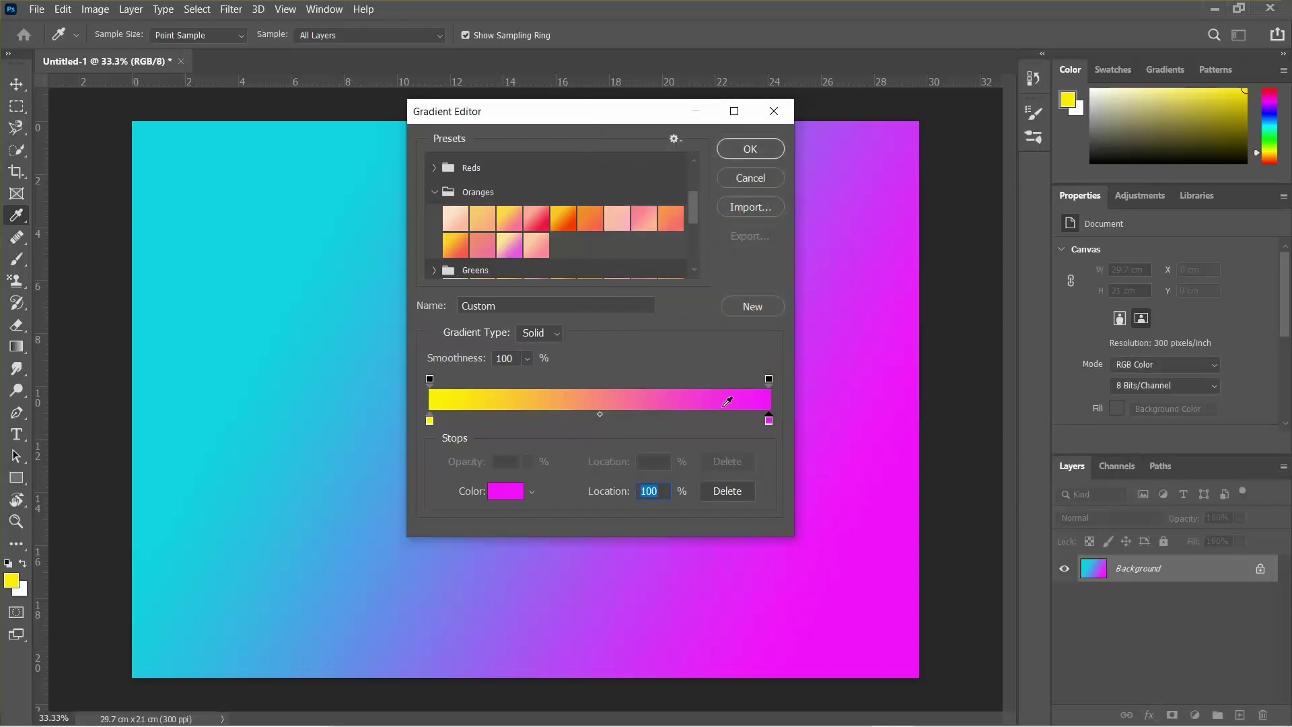
pyautogui.click(505, 492)
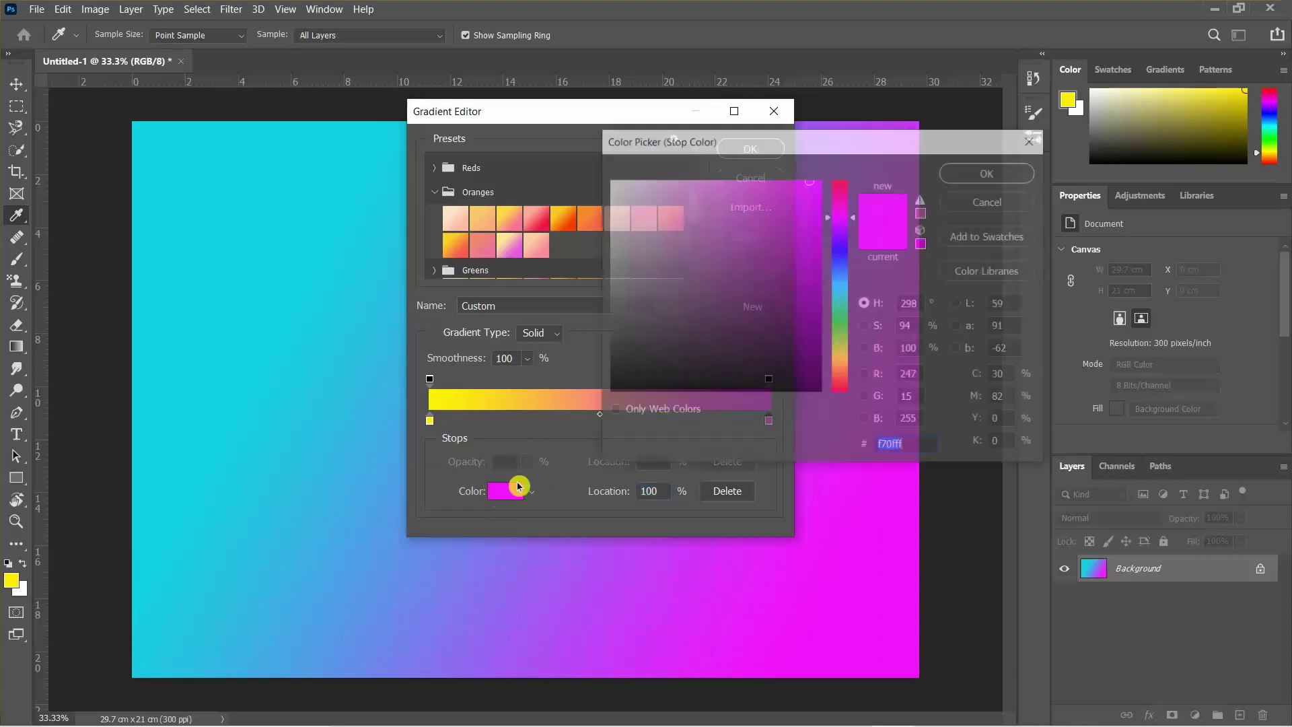
pyautogui.moveTo(828, 239); pyautogui.dragTo(841, 196)
pyautogui.moveTo(726, 247); pyautogui.dragTo(857, 164)
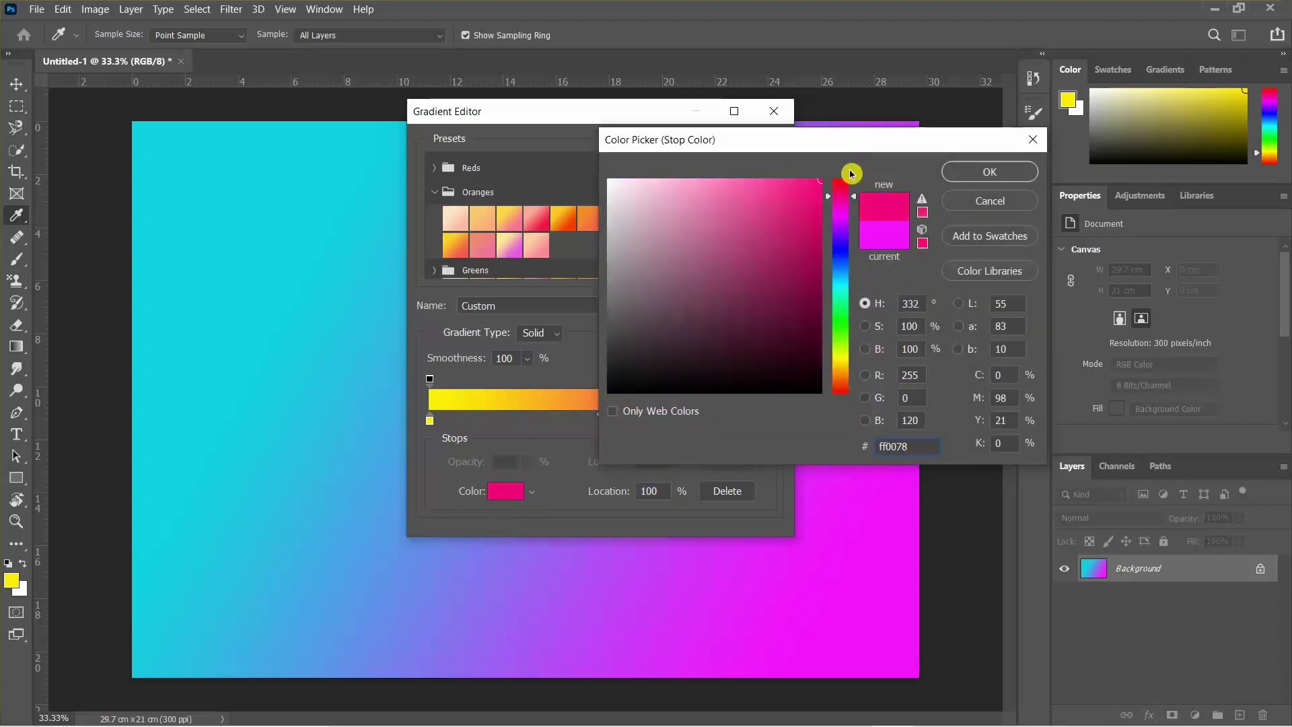
pyautogui.click(990, 173)
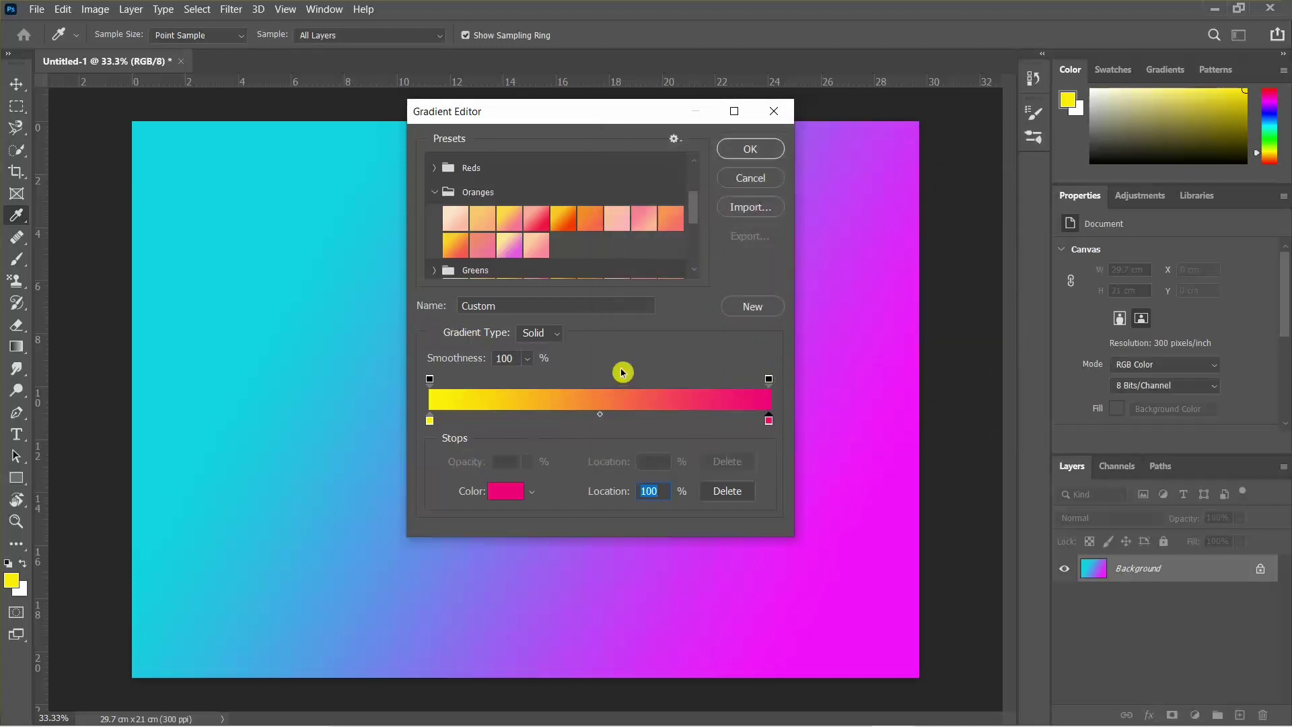
pyautogui.click(758, 157)
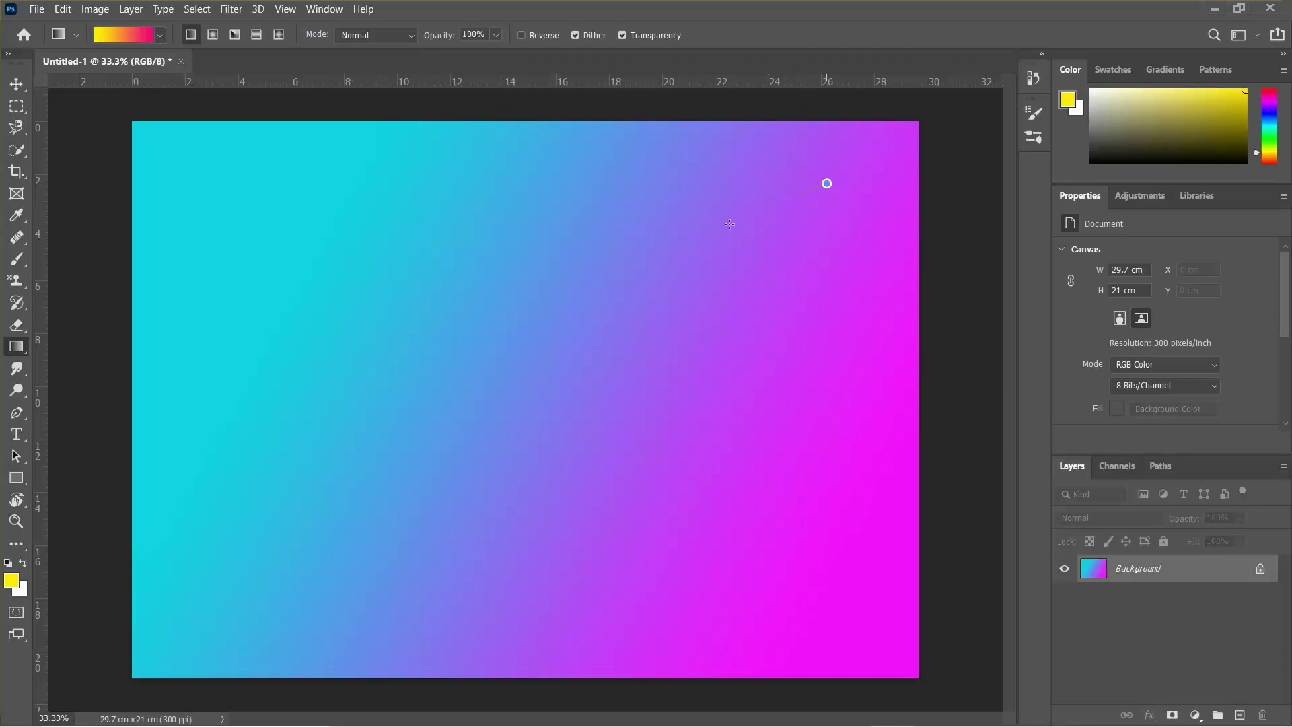
# Drag the yellow-to-pink gradient diagonally, pink at upper left fading to yellow at lower right
pyautogui.moveTo(318, 459); pyautogui.dragTo(327, 458)
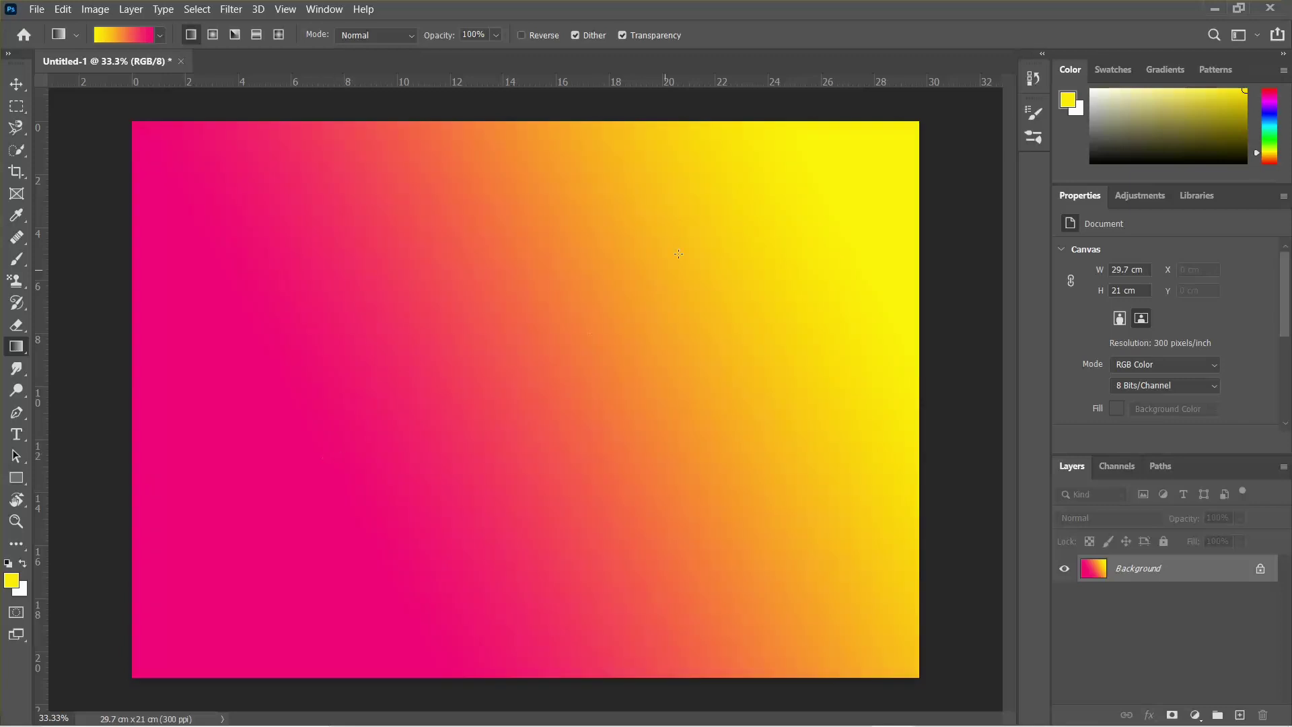
pyautogui.moveTo(842, 321); pyautogui.dragTo(185, 330)
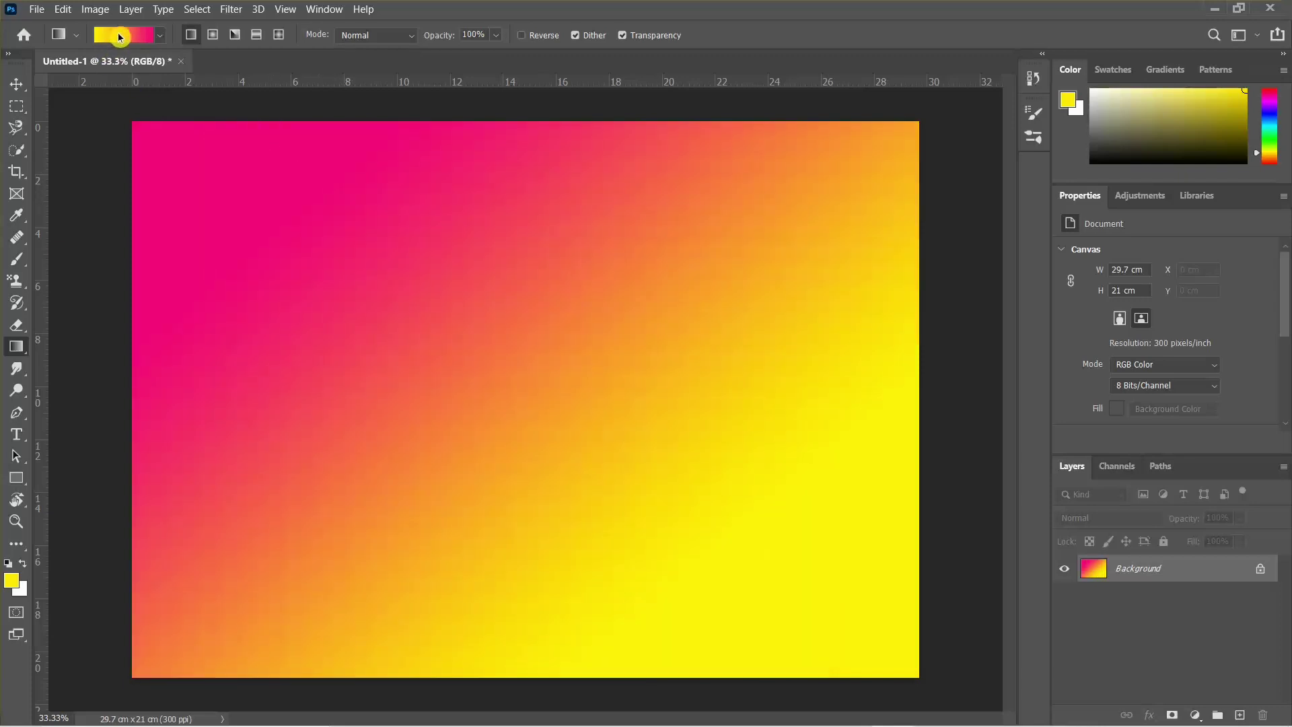
# Add a purple 4219a9 colour stop at 19% in the Gradient Editor
pyautogui.click(119, 36)
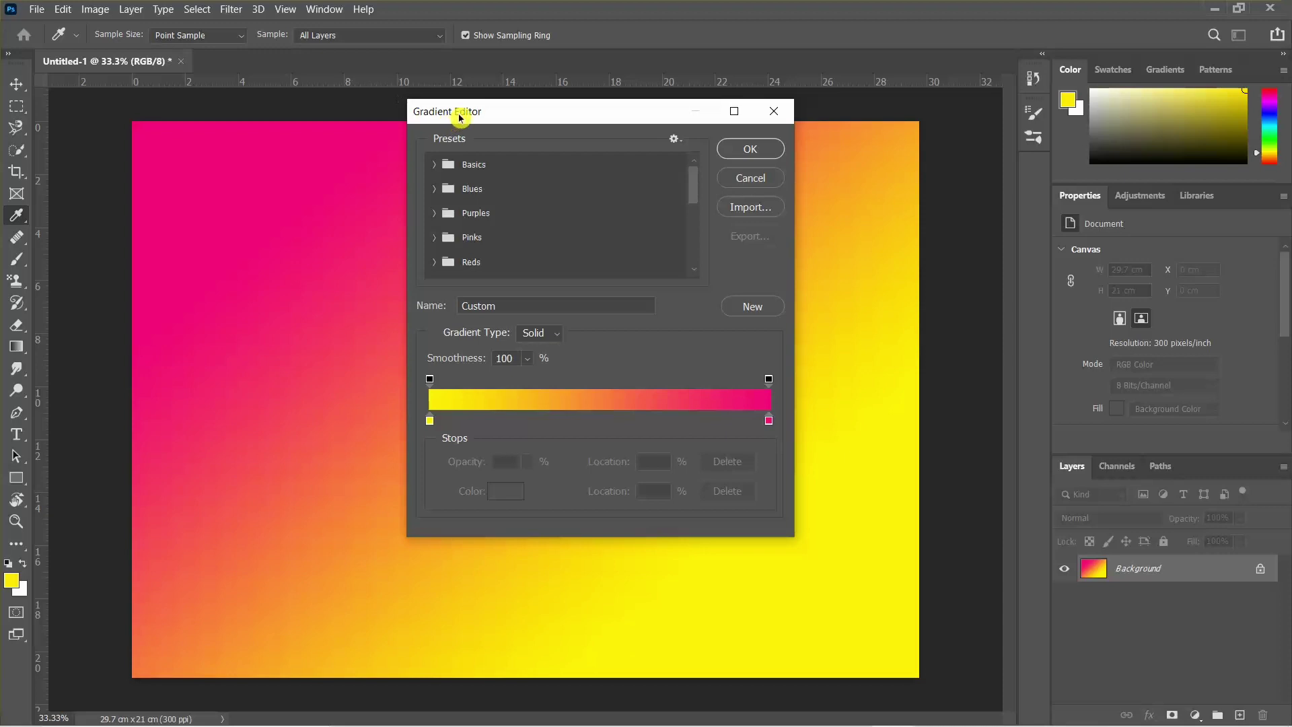
pyautogui.moveTo(461, 114); pyautogui.dragTo(510, 118)
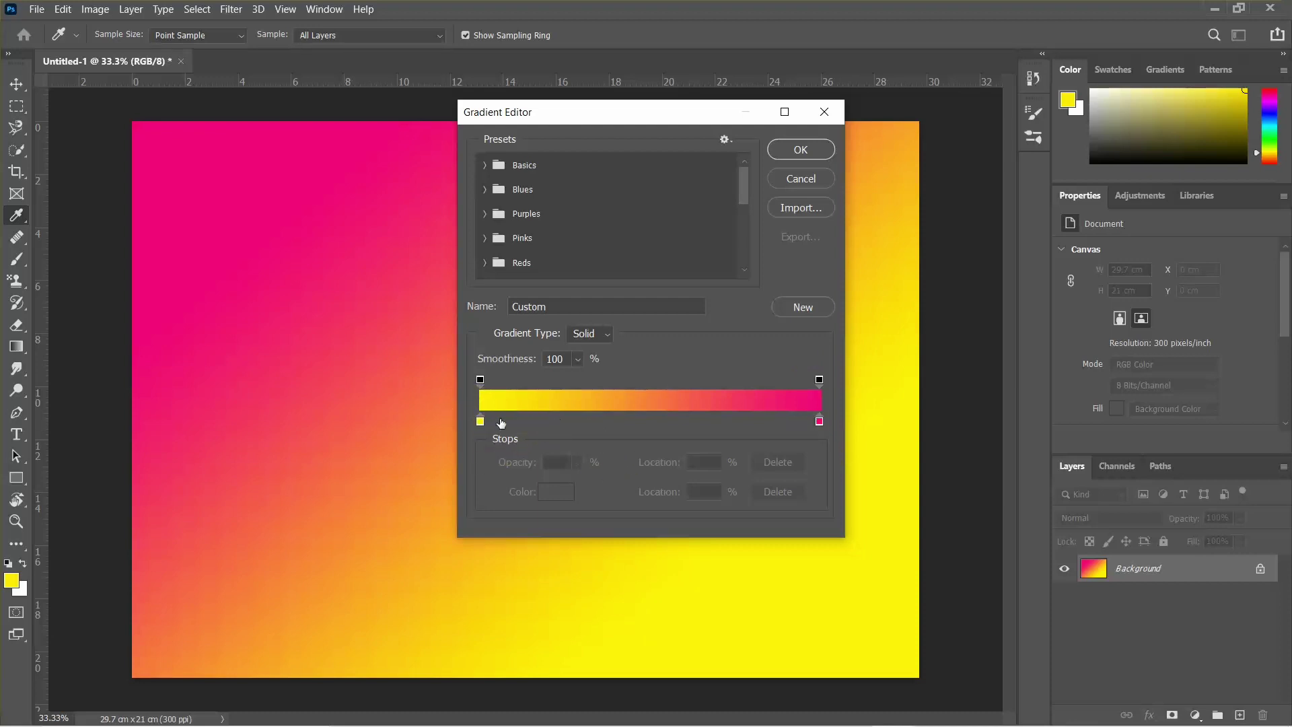
pyautogui.click(546, 422)
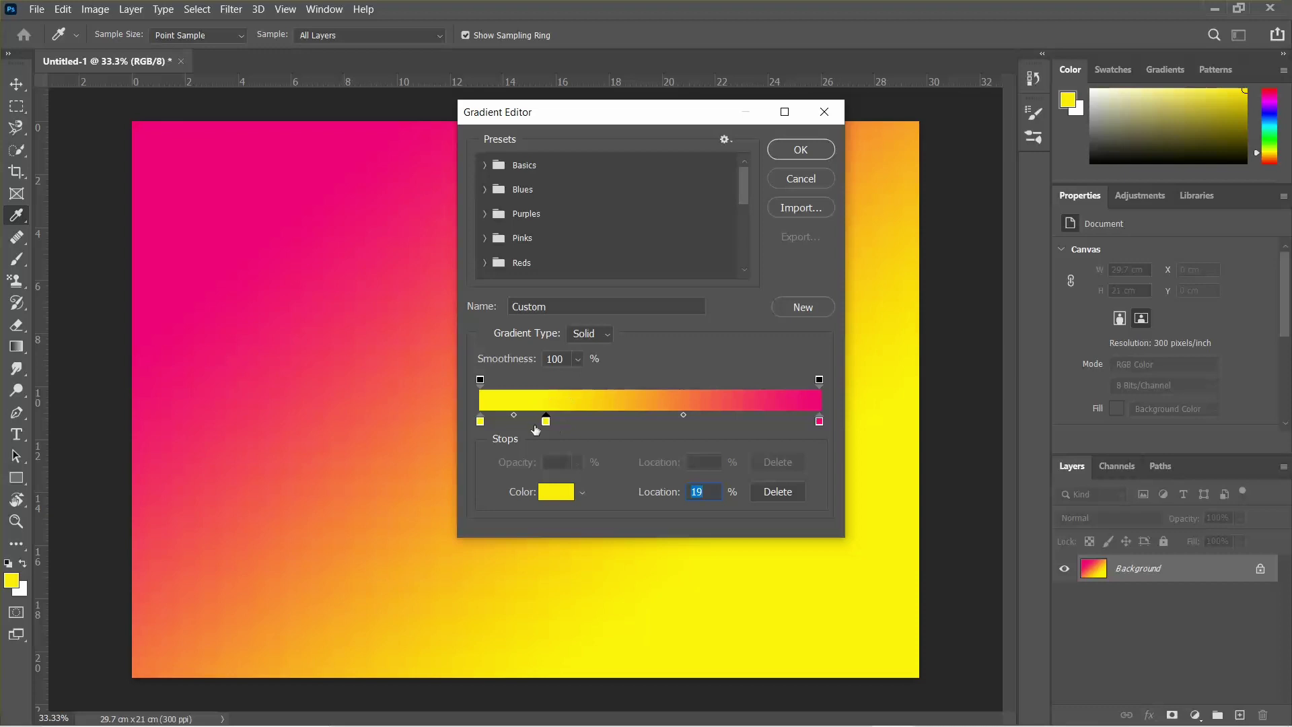
pyautogui.click(553, 493)
pyautogui.write('4219a9')
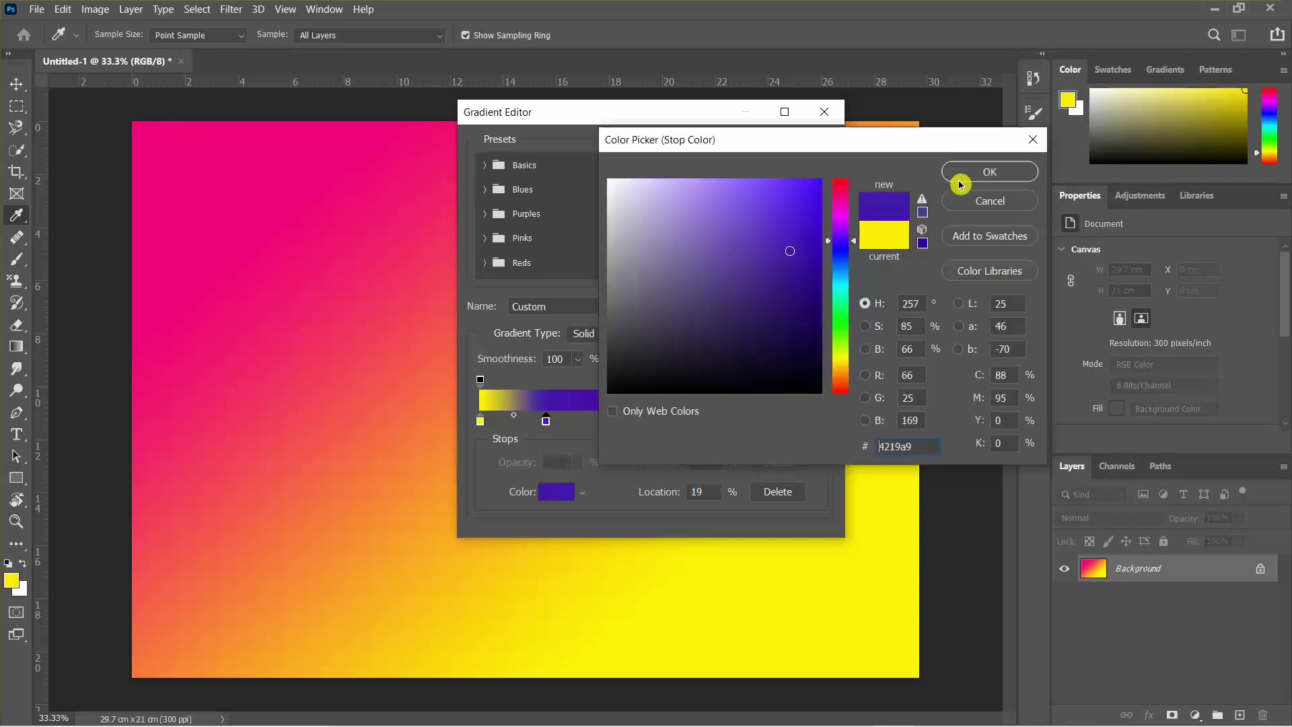
pyautogui.click(959, 176)
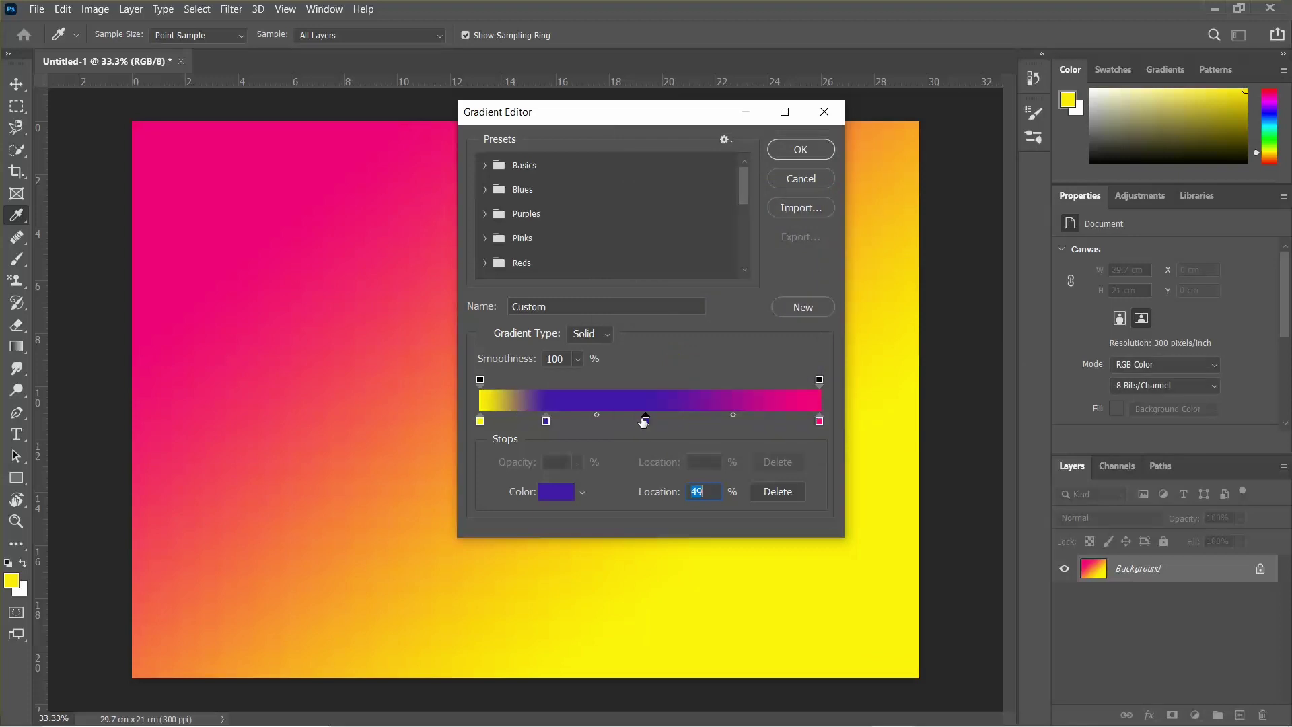
# Make the 49% colour stop hot pink ff0078
pyautogui.click(555, 492)
pyautogui.click(841, 196)
pyautogui.click(814, 198)
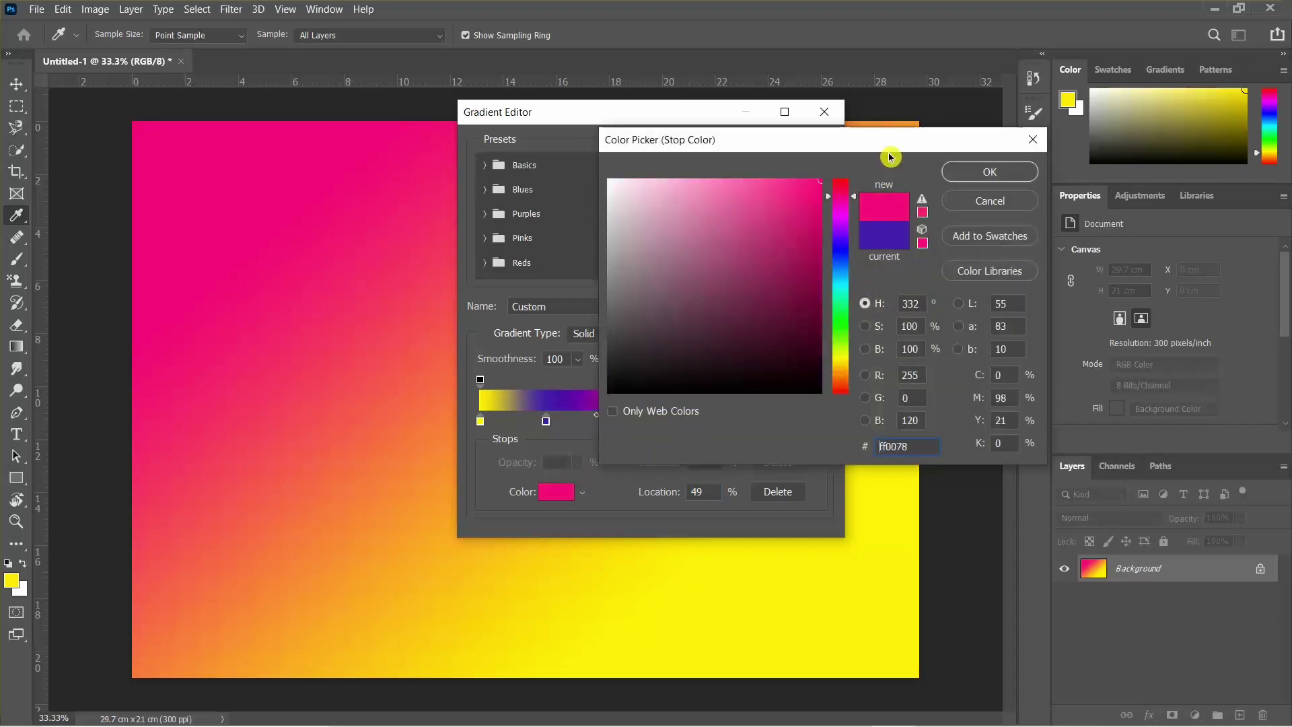
pyautogui.click(990, 171)
# Add a white colour stop at 71% and accept the multi-stop gradient
pyautogui.click(721, 421)
pyautogui.click(556, 492)
pyautogui.moveTo(670, 266); pyautogui.dragTo(623, 135)
pyautogui.click(990, 172)
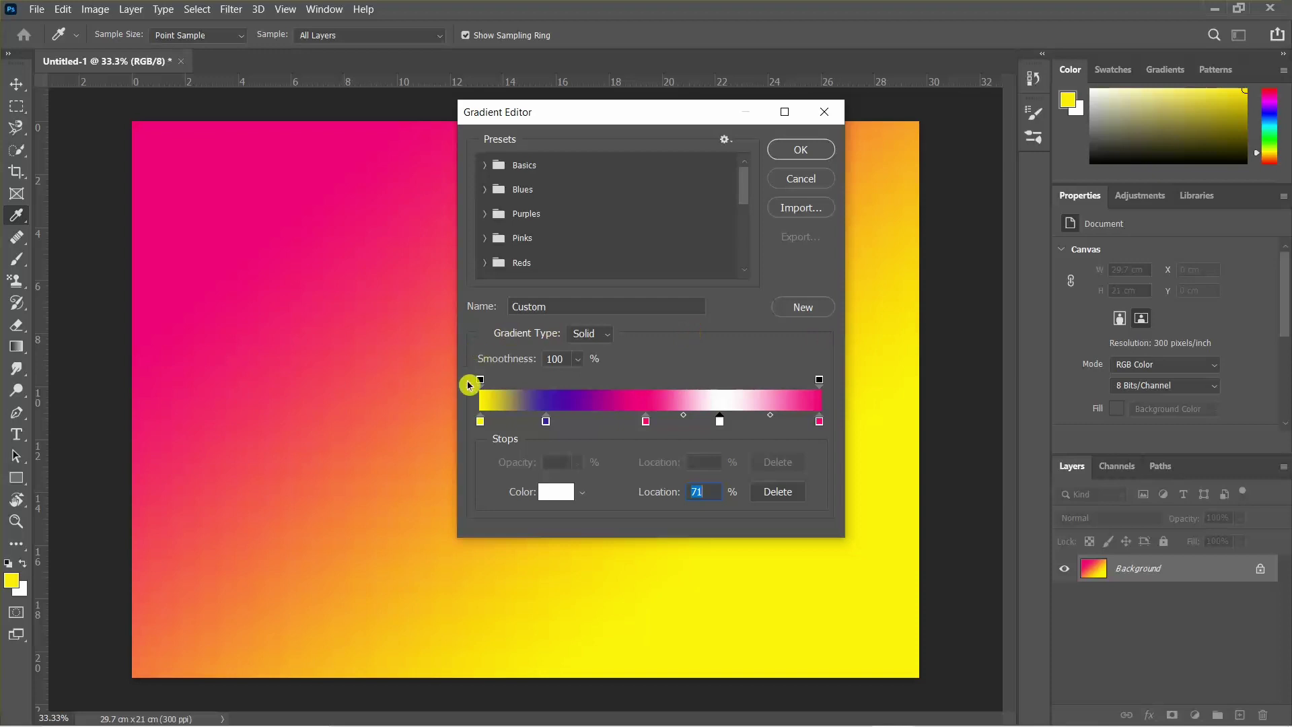
pyautogui.click(803, 150)
# Drag the banded gradient diagonally from upper left to lower right across the canvas
pyautogui.moveTo(261, 222); pyautogui.dragTo(756, 515)
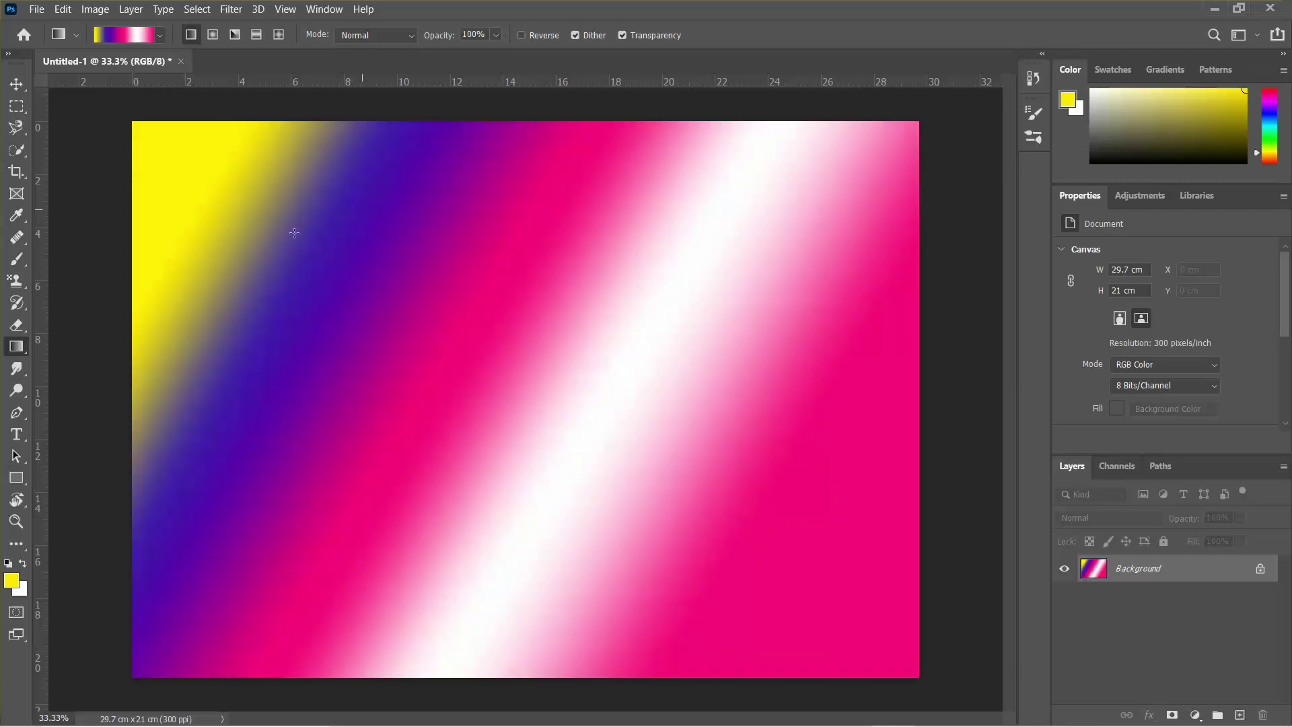
pyautogui.click(122, 36)
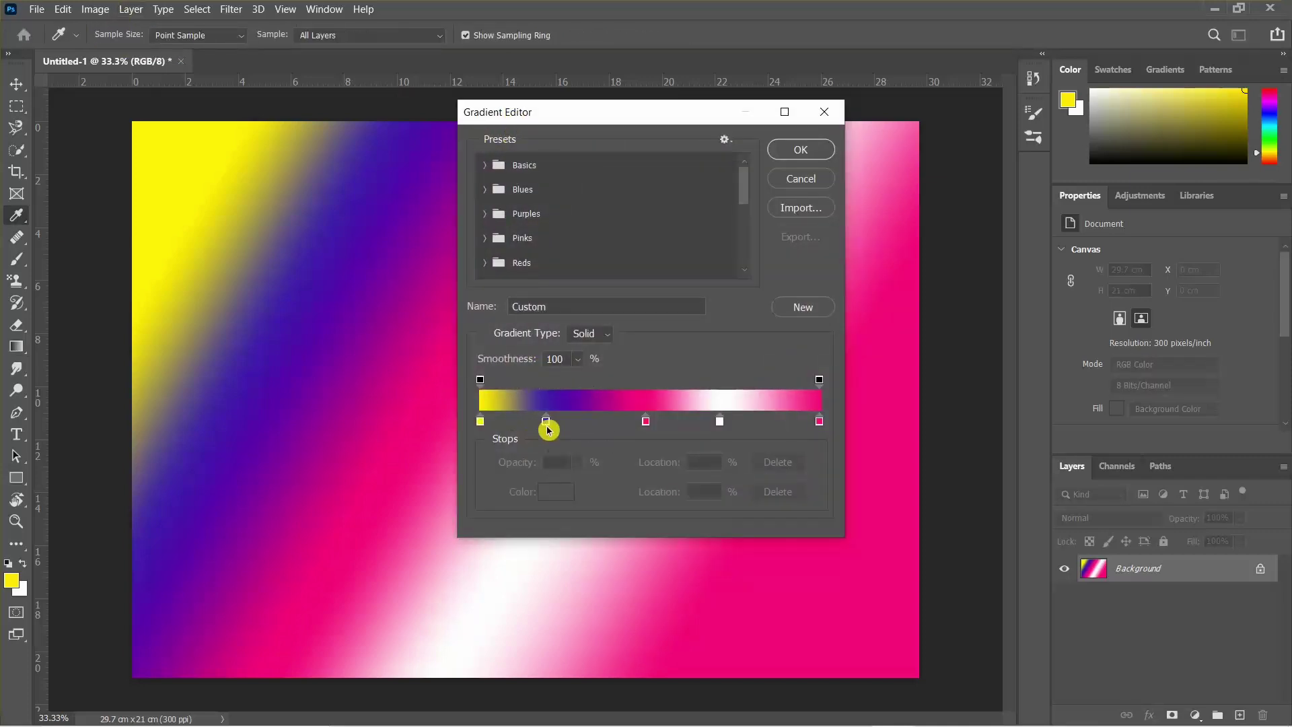
# Delete the purple, pink and white middle stops, leaving a two-stop yellow-to-pink gradient
pyautogui.click(547, 422)
pyautogui.click(548, 422)
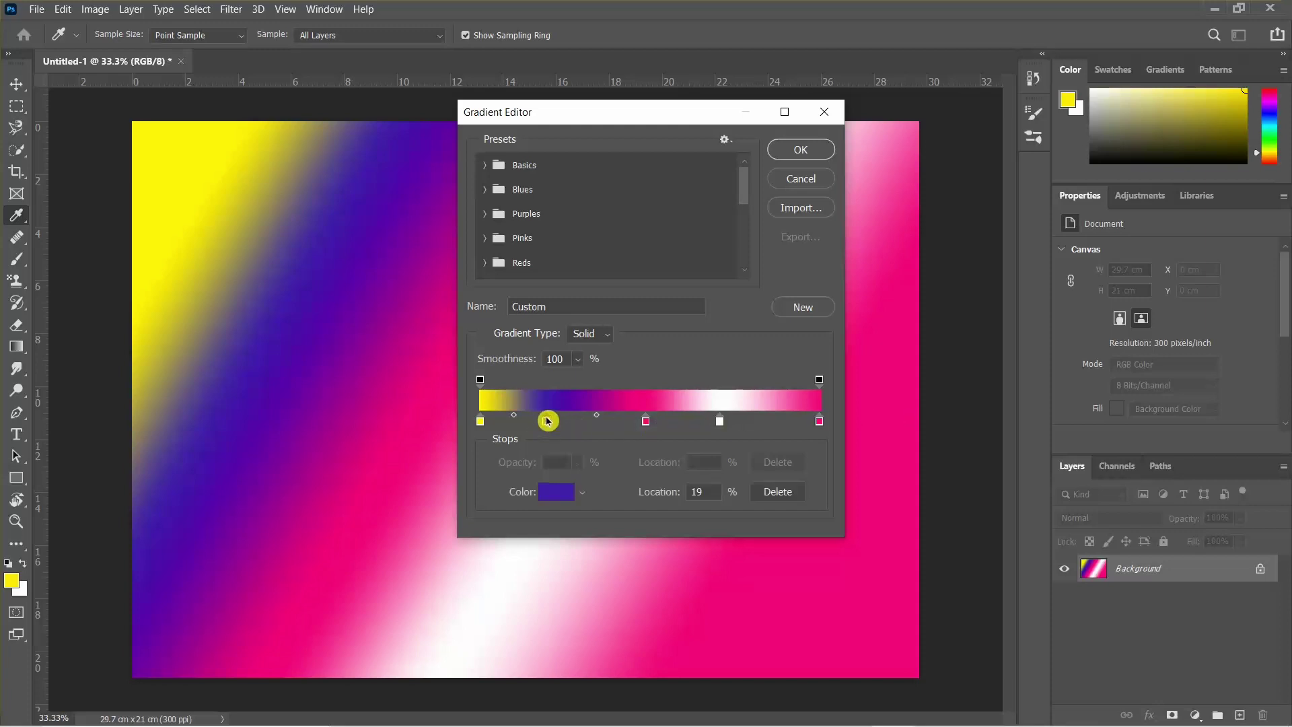
pyautogui.moveTo(547, 421); pyautogui.dragTo(603, 548)
pyautogui.moveTo(647, 422); pyautogui.dragTo(724, 543)
pyautogui.click(720, 422)
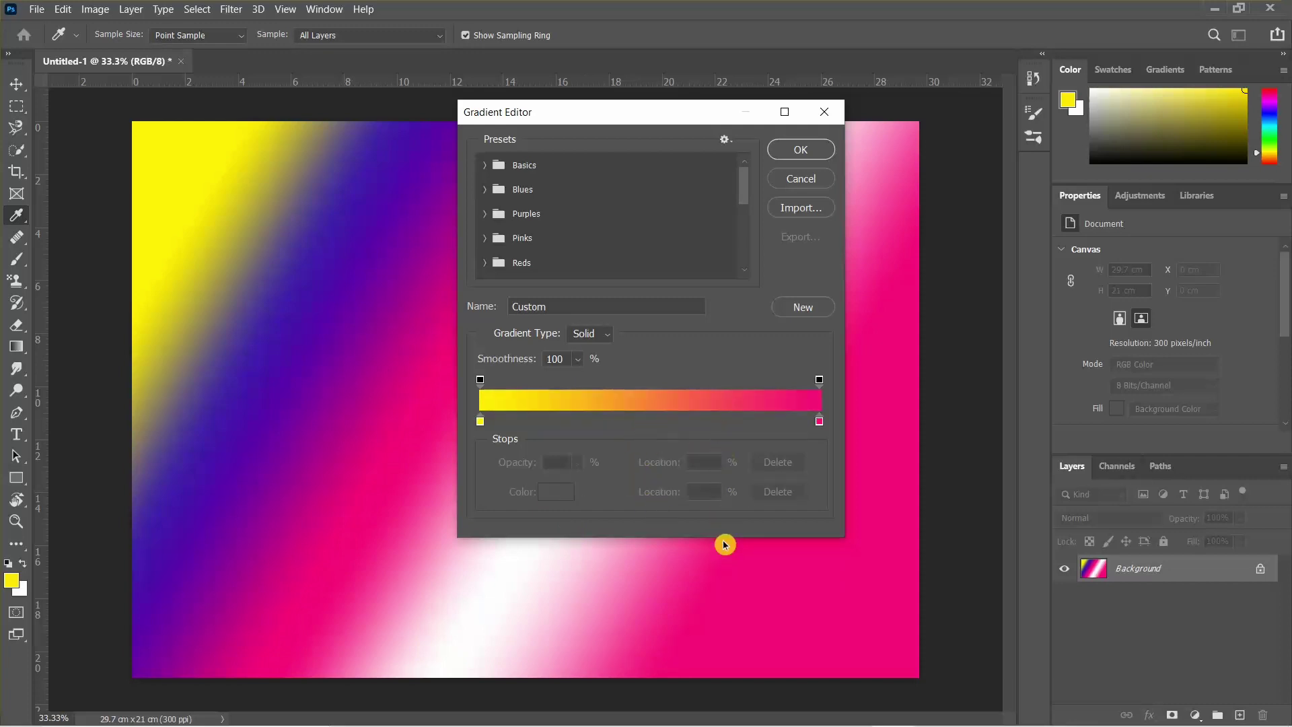
pyautogui.click(613, 421)
pyautogui.moveTo(613, 422); pyautogui.dragTo(612, 445)
pyautogui.click(799, 151)
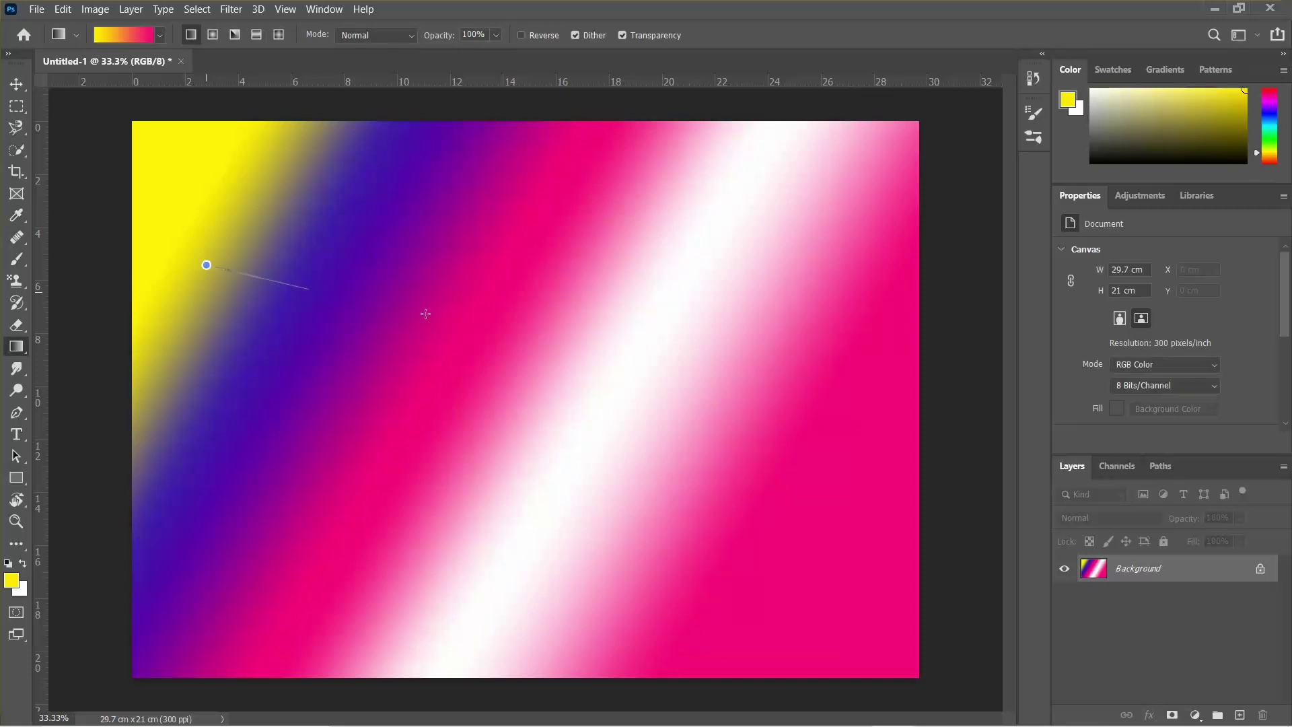